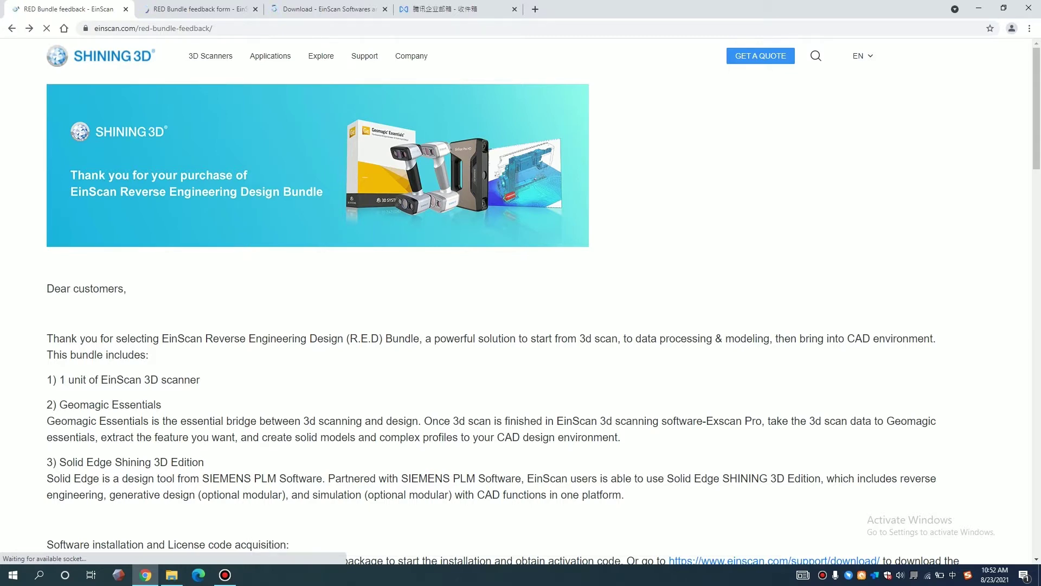
# - Review the bundle contents description on the RED Bundle instructions page
pyautogui.scroll(-3, 521, 299)
pyautogui.scroll(3, 521, 299)
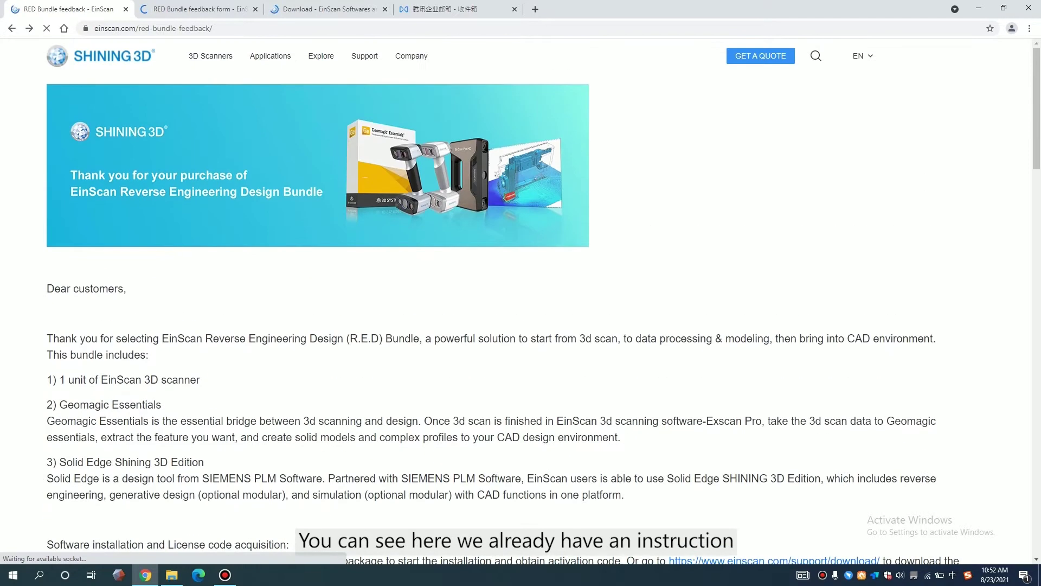
pyautogui.moveTo(47, 339); pyautogui.dragTo(205, 462)
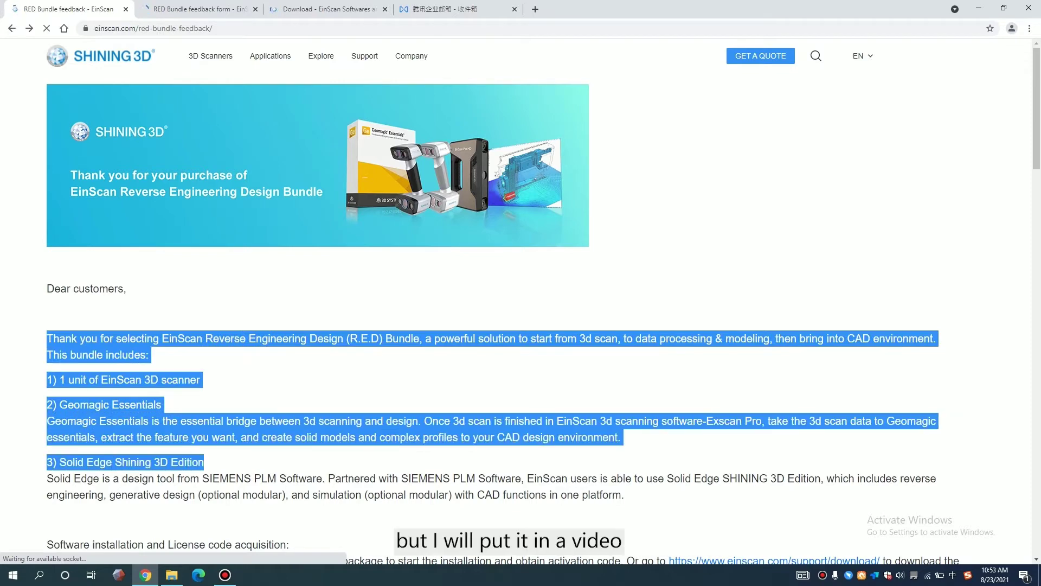
pyautogui.click(205, 462)
pyautogui.scroll(-3, 520, 298)
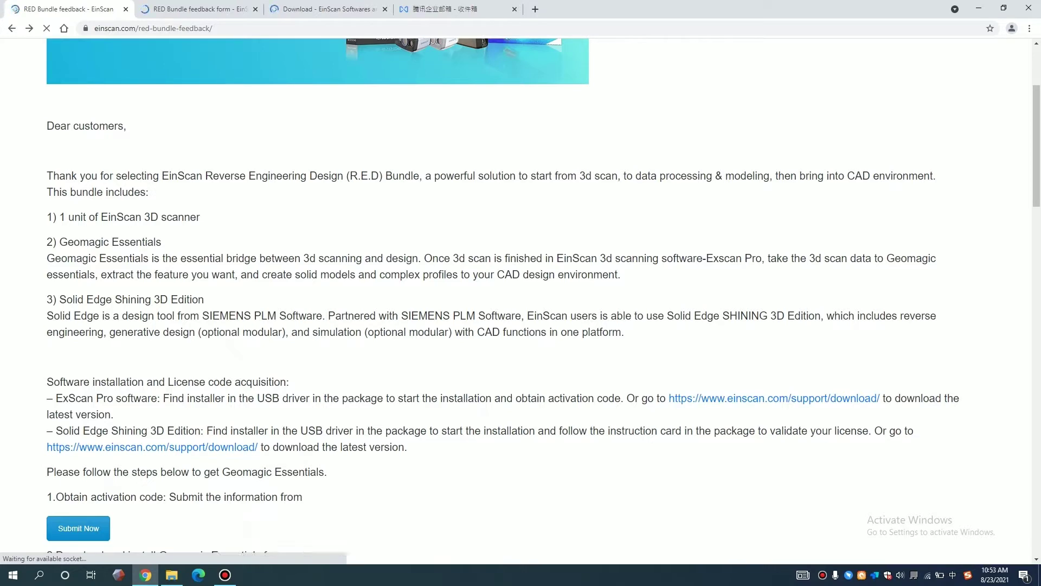
pyautogui.scroll(-6, 520, 298)
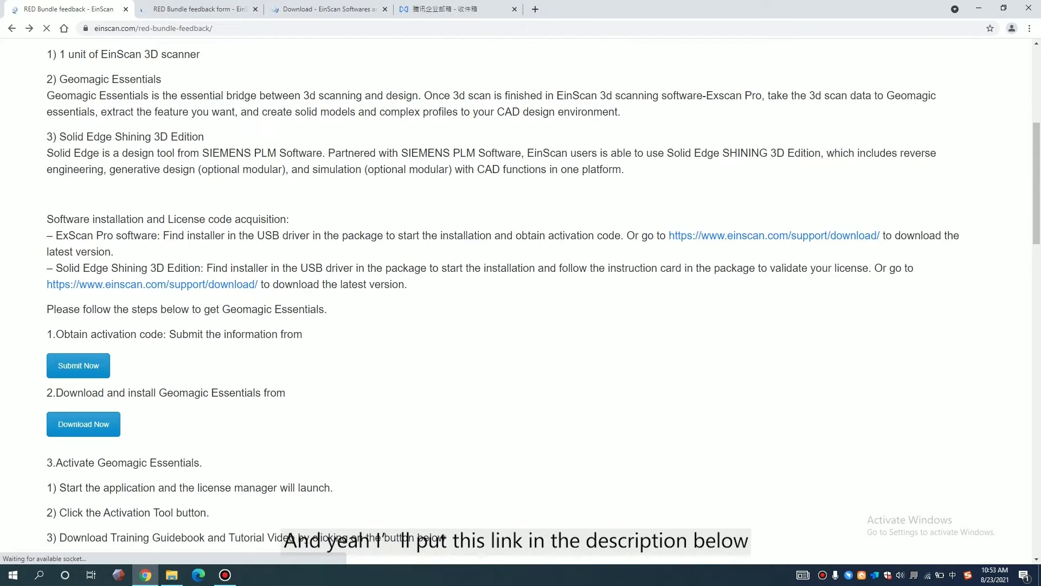
pyautogui.scroll(2, 520, 298)
pyautogui.scroll(3, 521, 298)
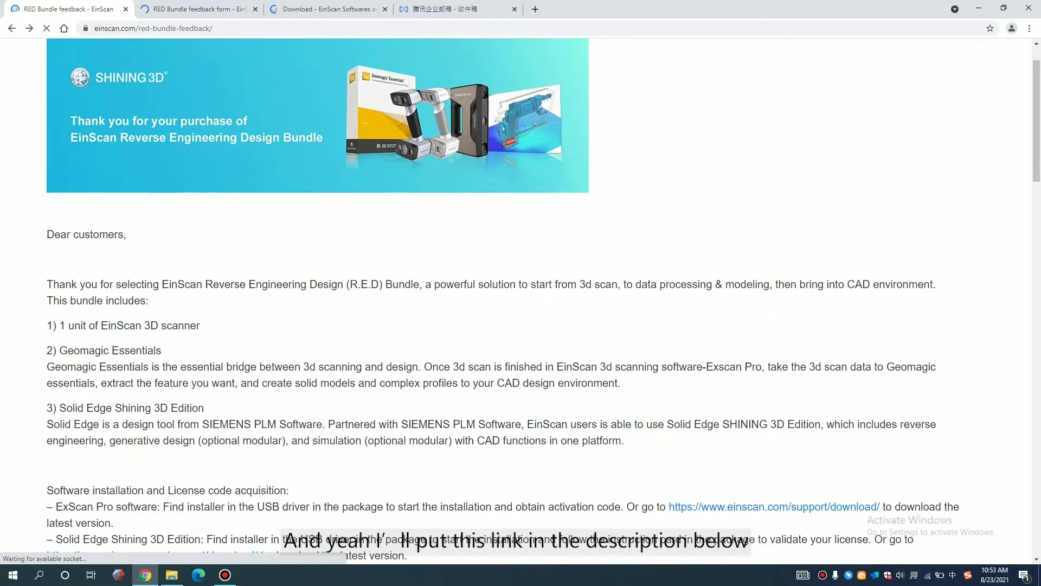
# - Find the activation code step and open its request form in a new tab
pyautogui.hotkey('ctrl', 'l')
pyautogui.press('Escape')
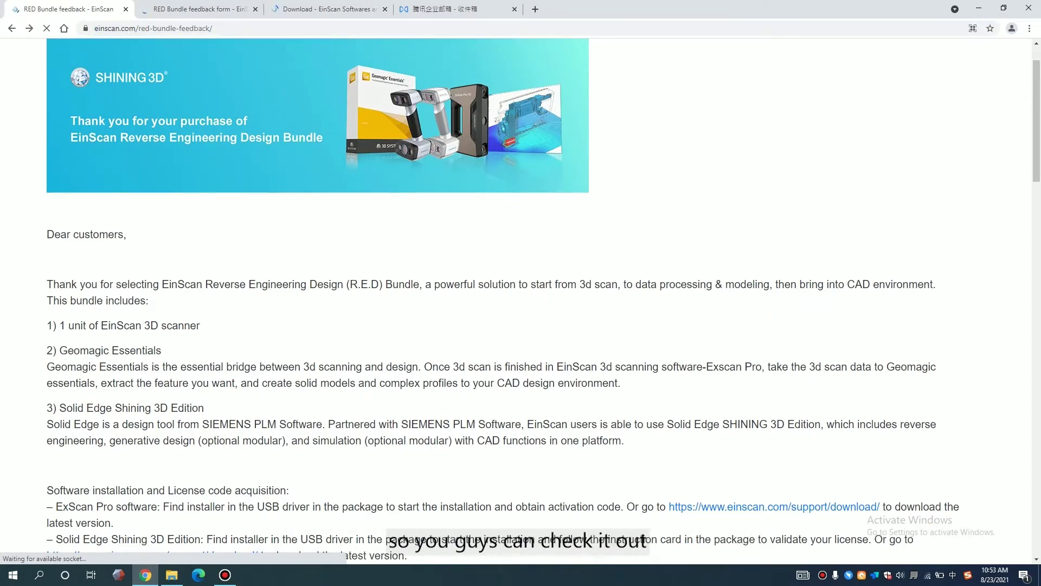
pyautogui.scroll(-3, 521, 298)
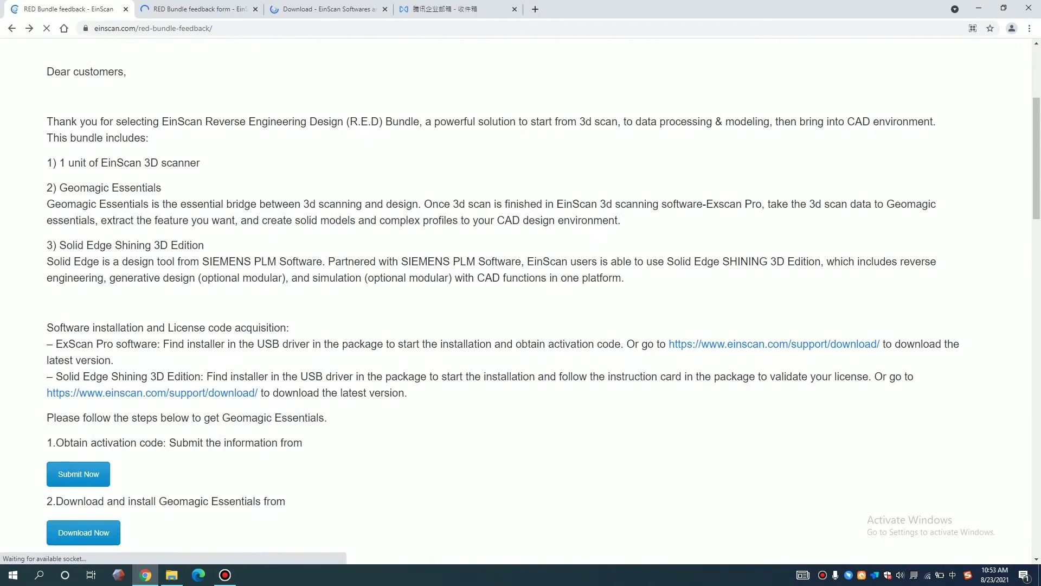
pyautogui.scroll(-1, 520, 298)
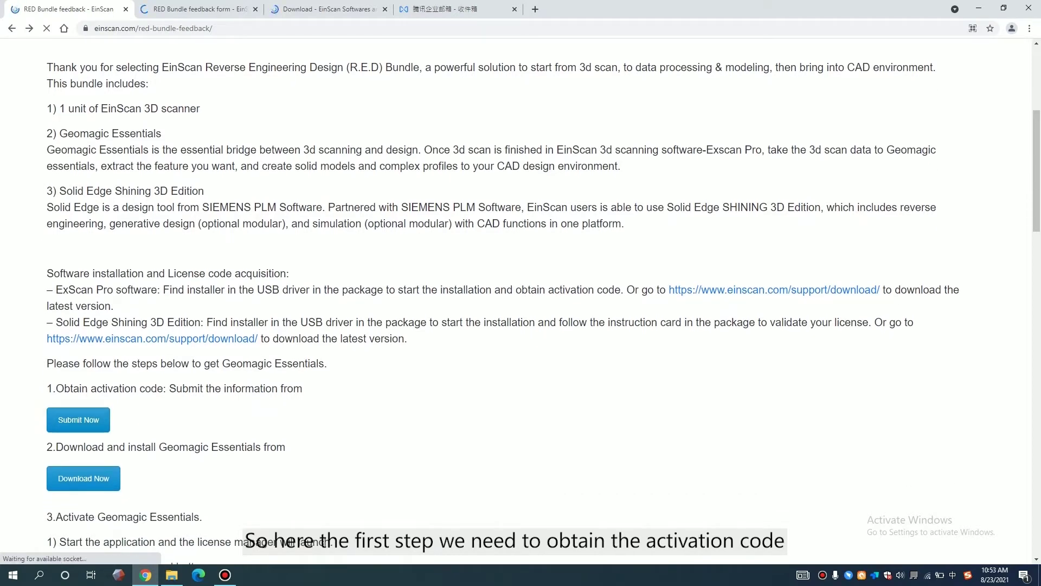
pyautogui.moveTo(56, 388); pyautogui.dragTo(284, 388)
pyautogui.click(285, 388)
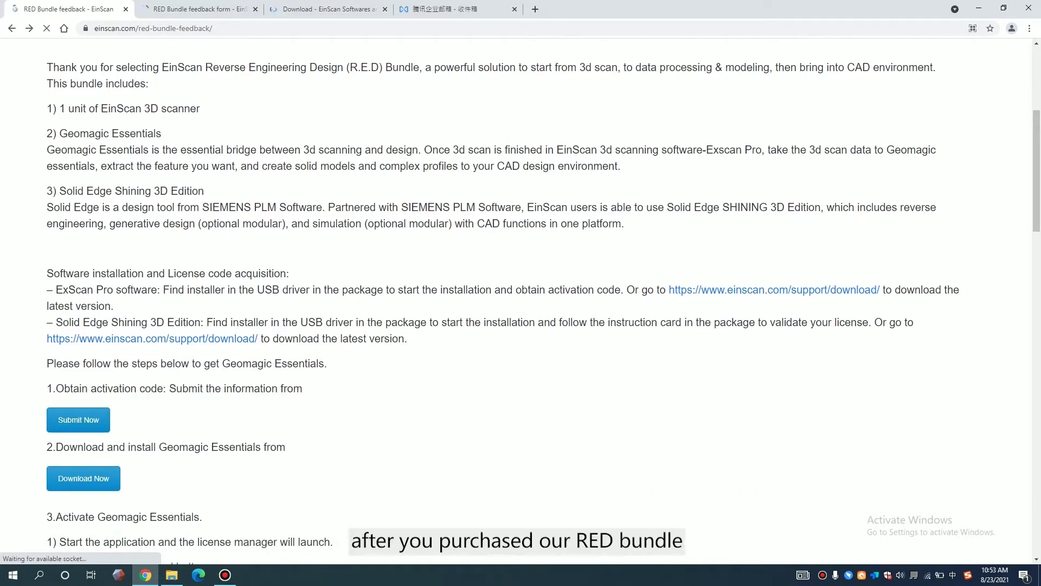
pyautogui.rightClick(93, 421)
pyautogui.click(136, 429)
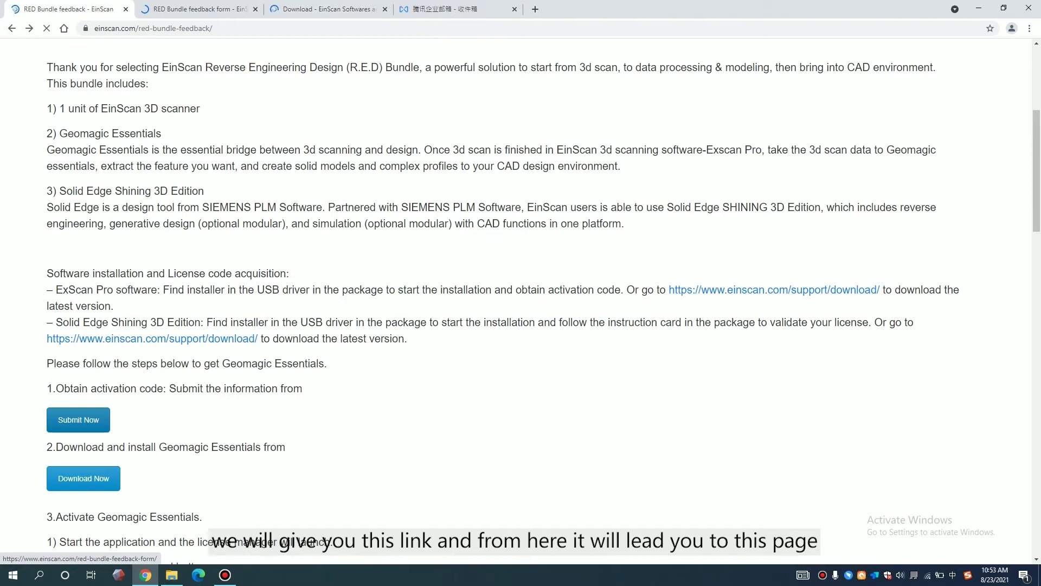
# - Check the RED Bundle form's Name, Company, Email and Country fields, leaving them empty
pyautogui.hotkey('ctrl', '2')
pyautogui.click(556, 174)
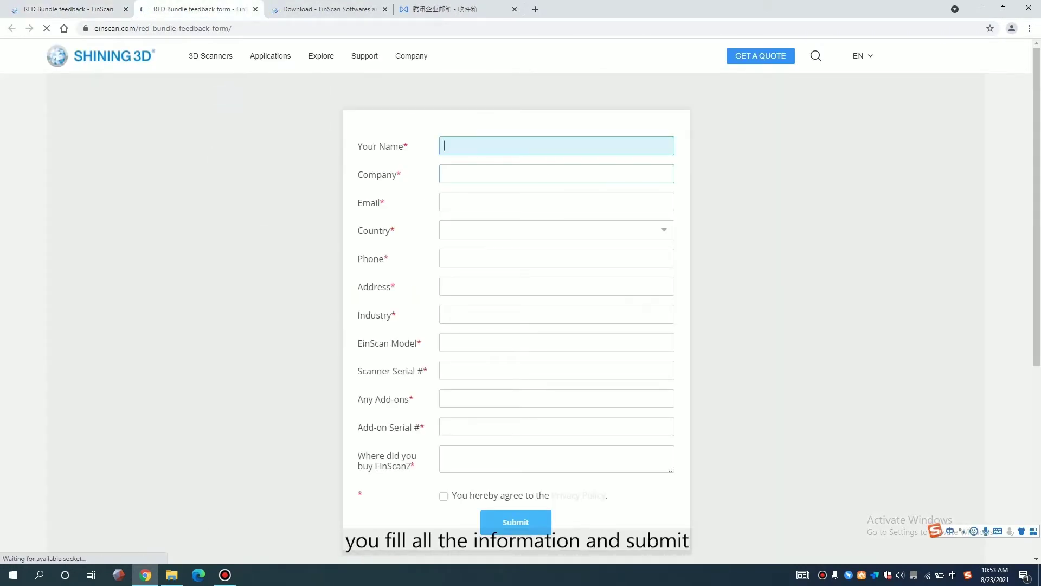
pyautogui.click(556, 202)
pyautogui.click(556, 229)
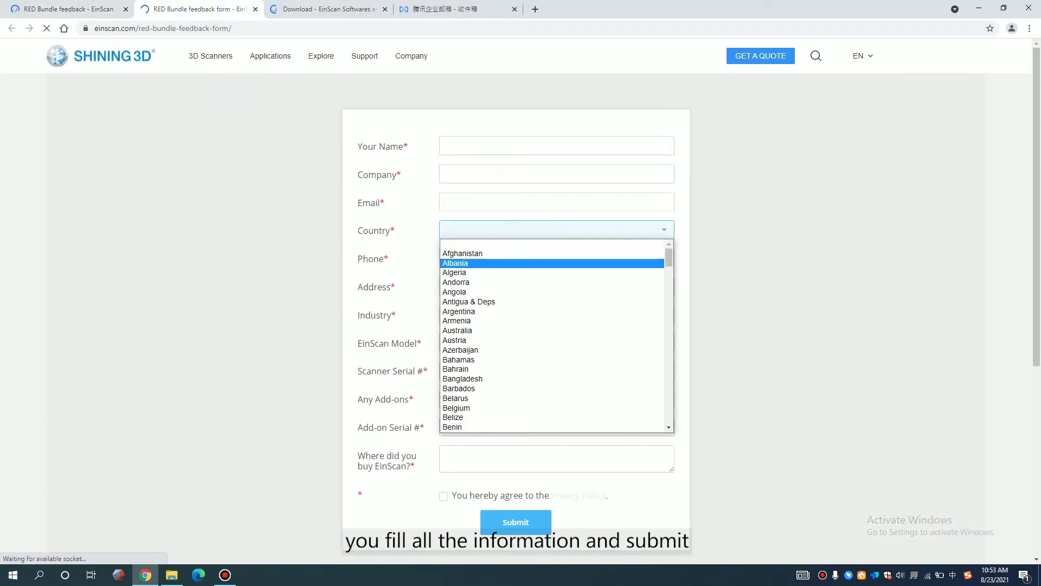
pyautogui.press('Escape')
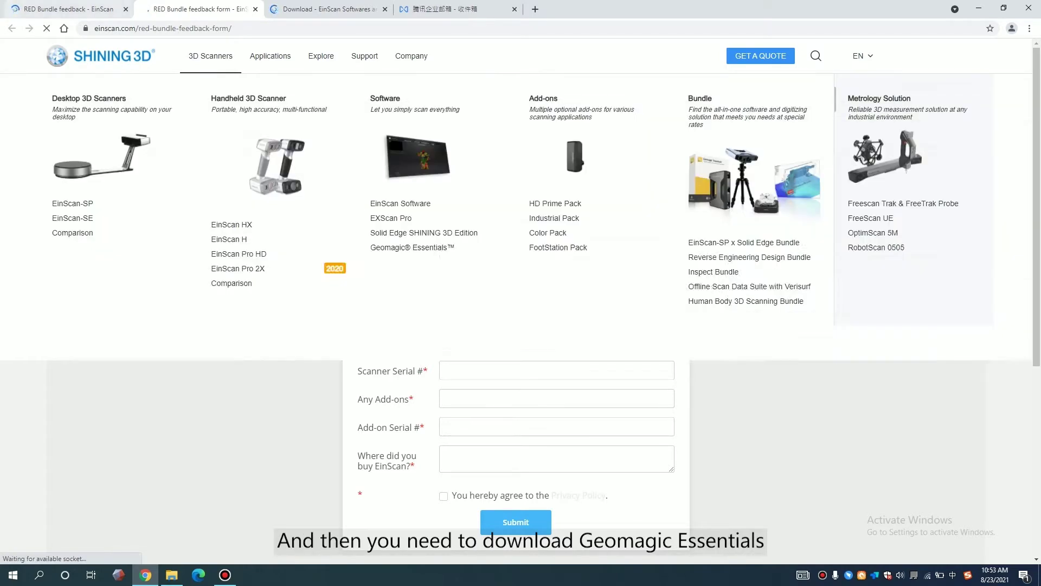
# - Go back to the RED Bundle instructions page and reread its steps
pyautogui.click(69, 9)
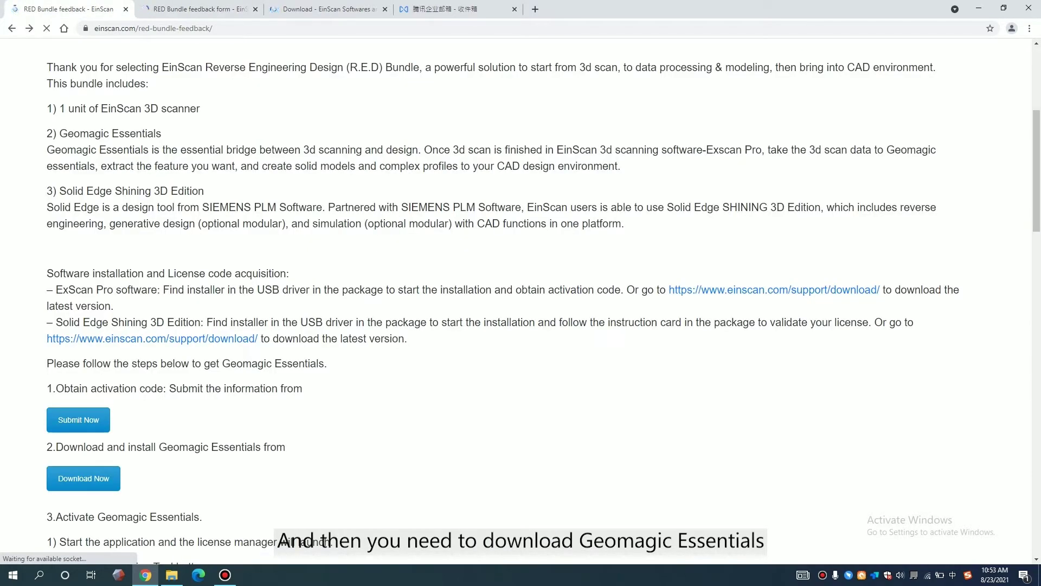
pyautogui.moveTo(104, 446); pyautogui.dragTo(287, 446)
pyautogui.click(303, 446)
pyautogui.scroll(-1, 503, 309)
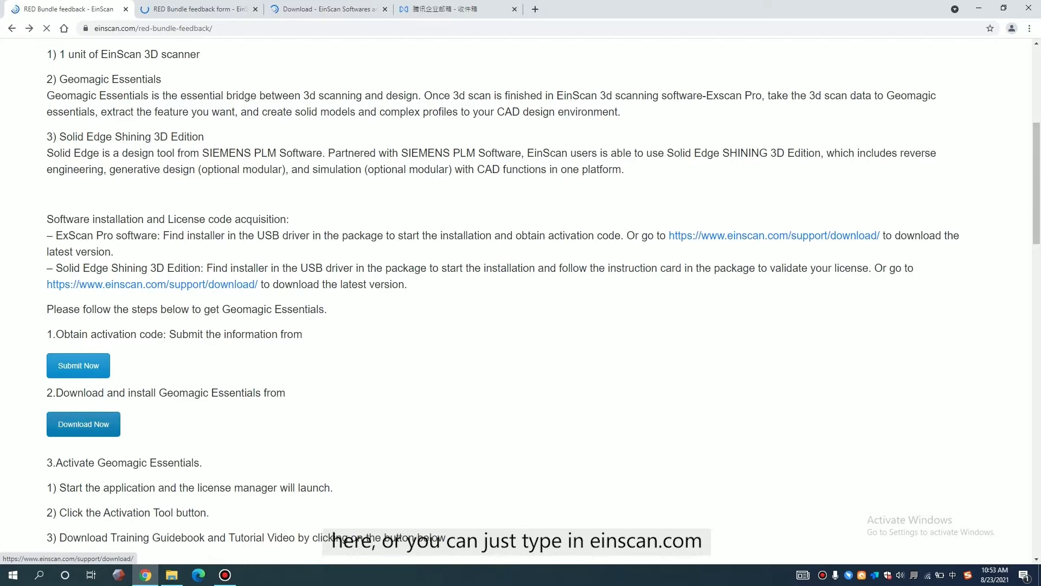
# - On the download page, choose Geomagic Essentials, its Software, and the download request form
pyautogui.click(331, 8)
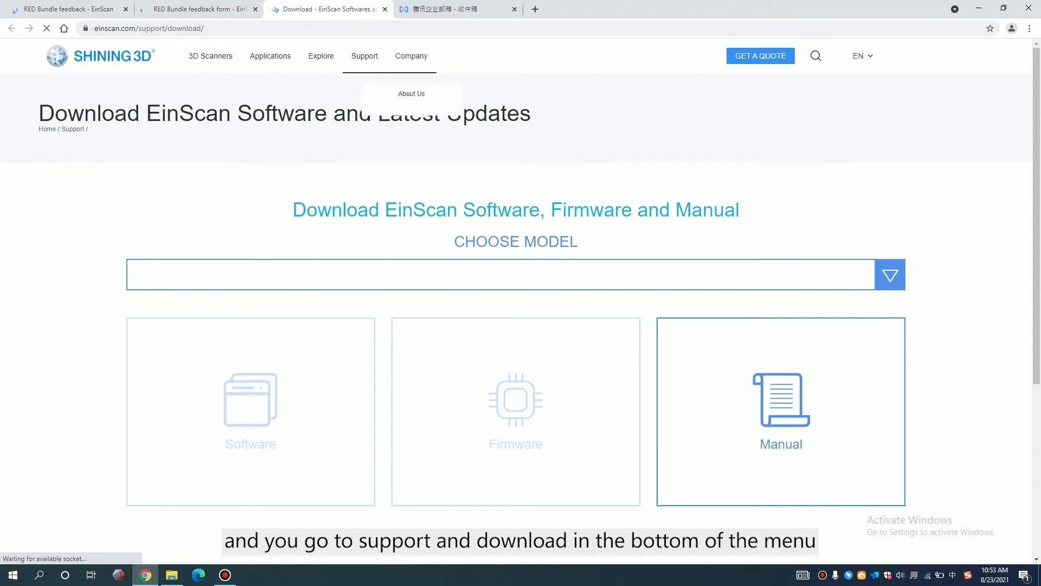
pyautogui.click(500, 275)
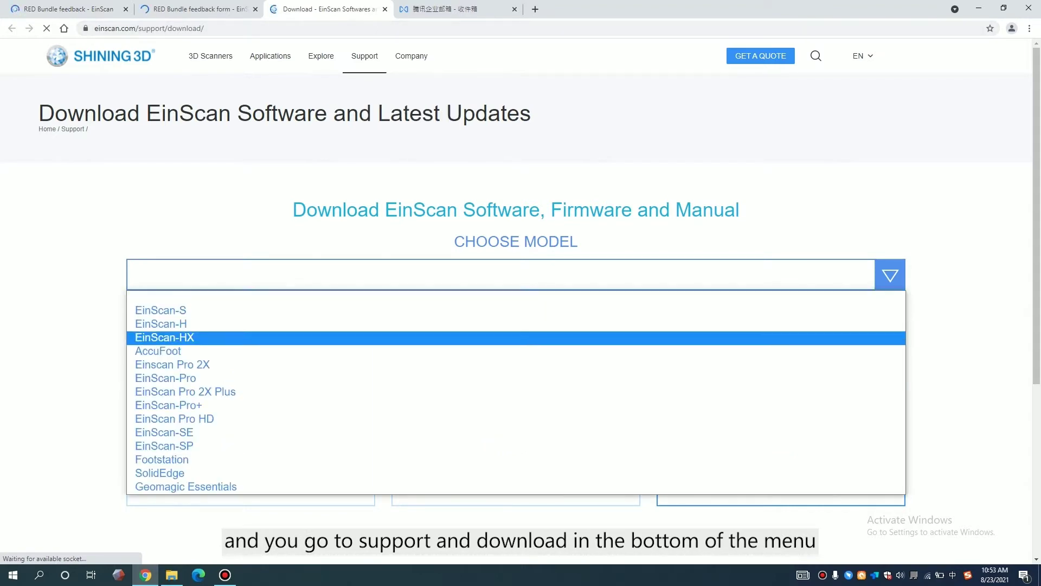
pyautogui.click(186, 486)
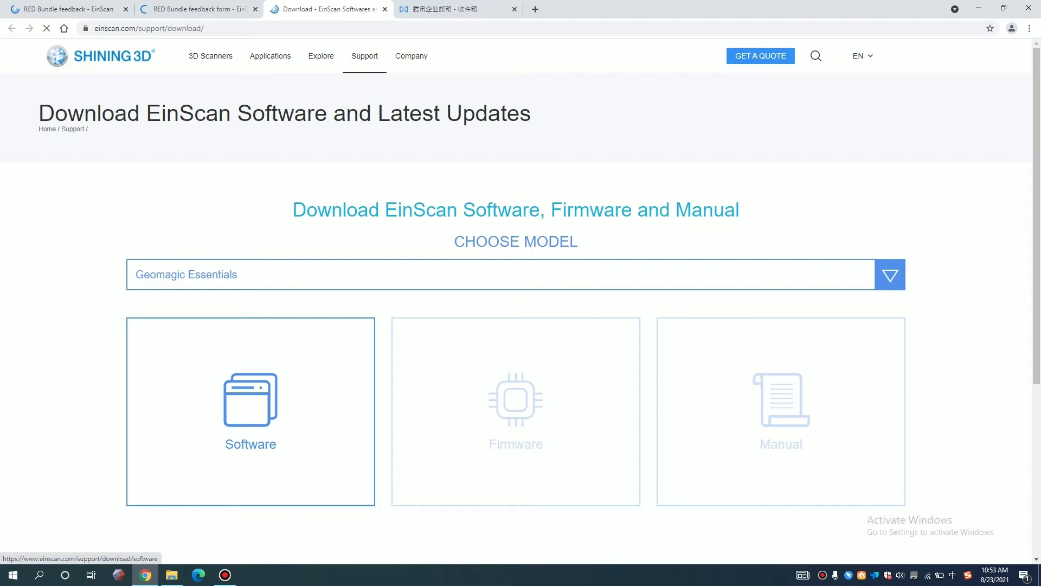
pyautogui.click(251, 413)
pyautogui.click(321, 294)
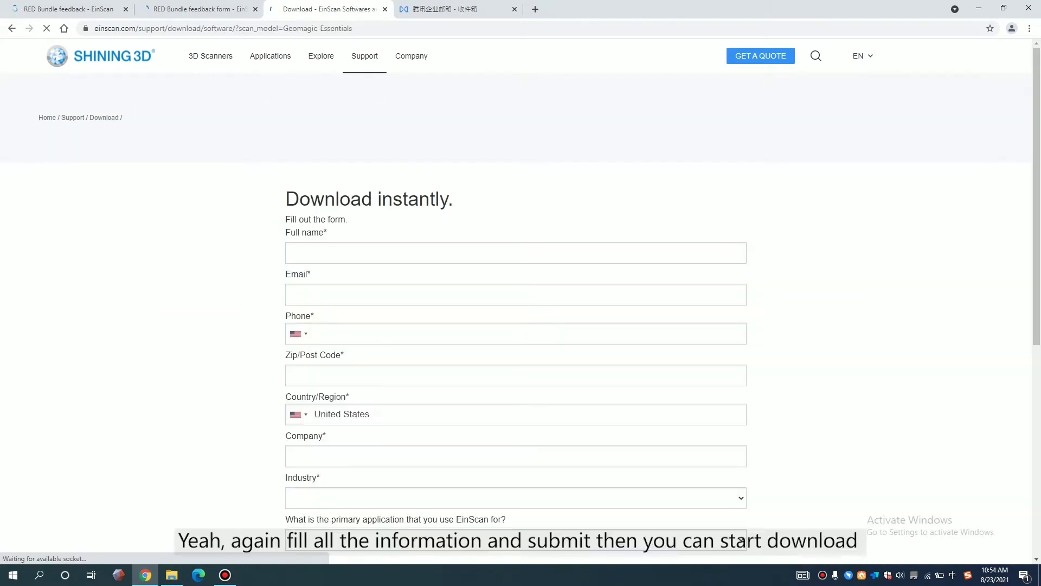
pyautogui.scroll(-2, 516, 325)
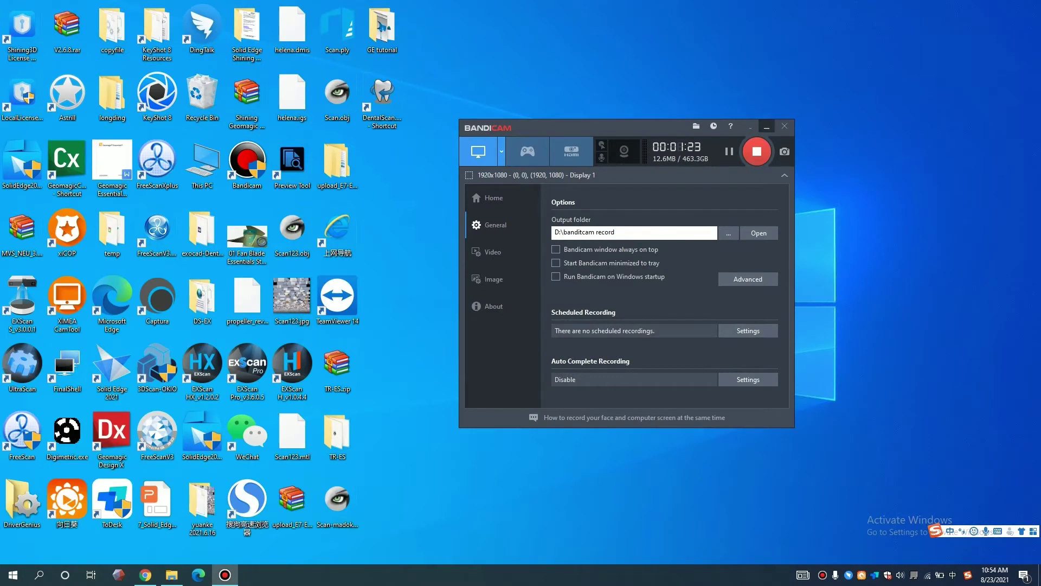
# - Launch Essentials_Release-1.0.0.34.exe from the desktop and approve the User Account Control prompt
pyautogui.click(766, 127)
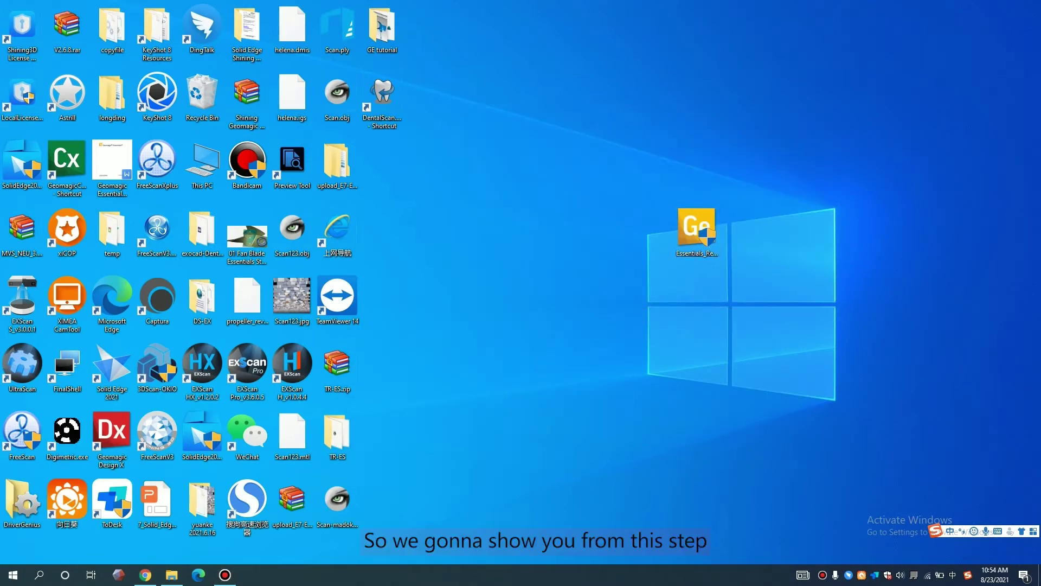
pyautogui.click(697, 227)
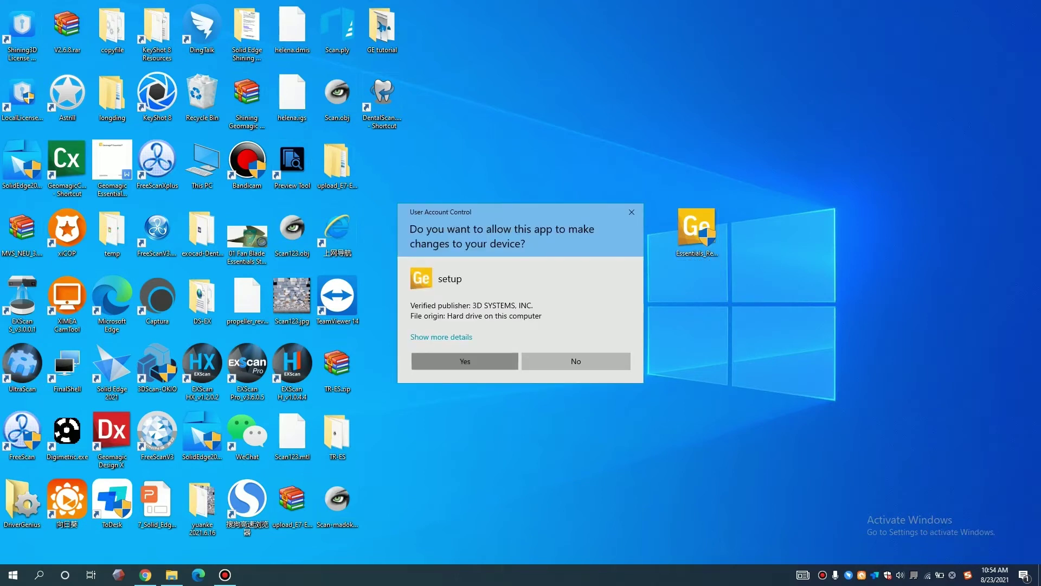
pyautogui.click(465, 361)
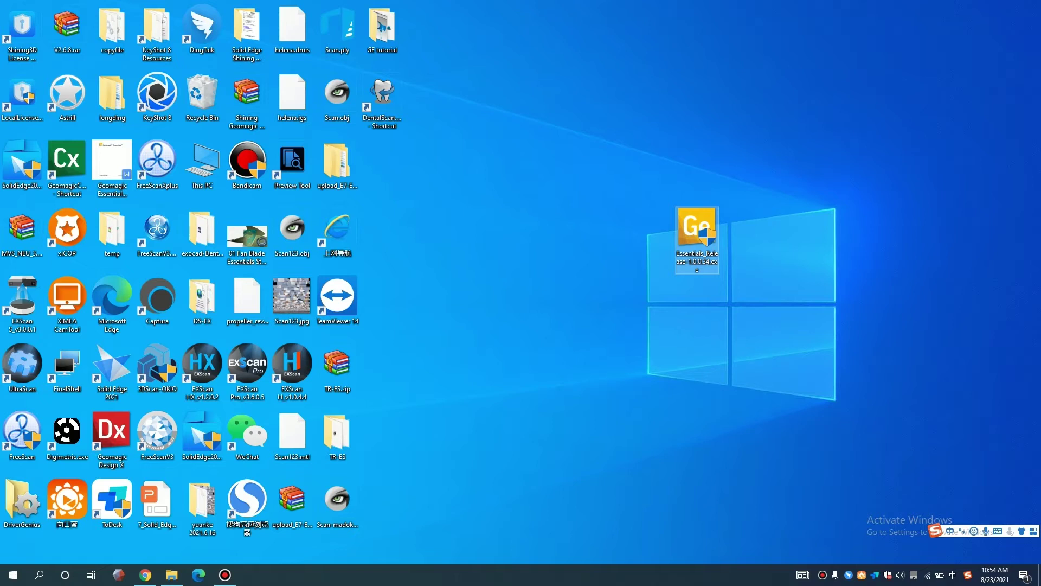
# - Choose English (United States) as the setup language and confirm it
pyautogui.click(532, 294)
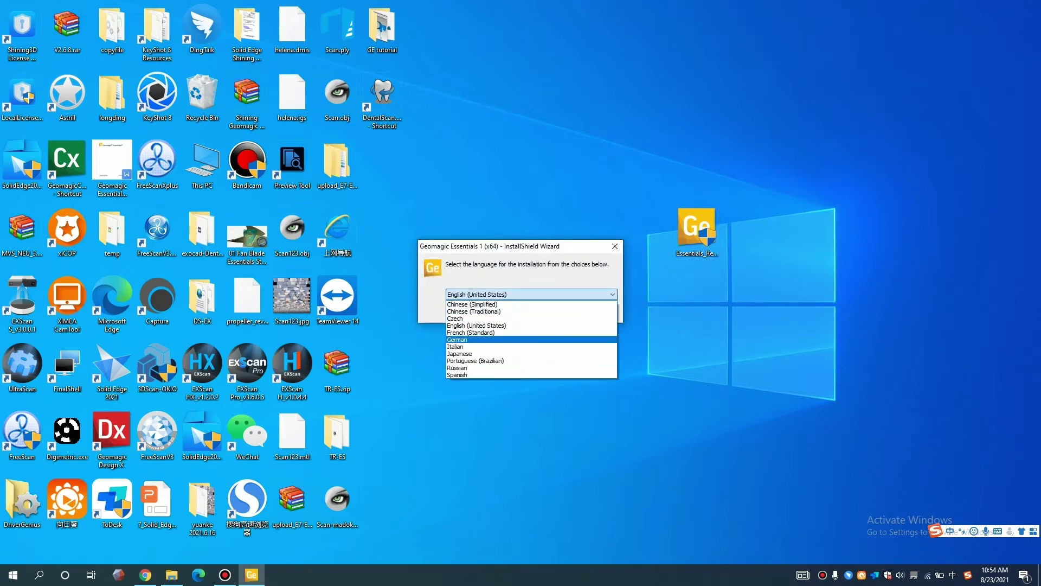
pyautogui.click(477, 325)
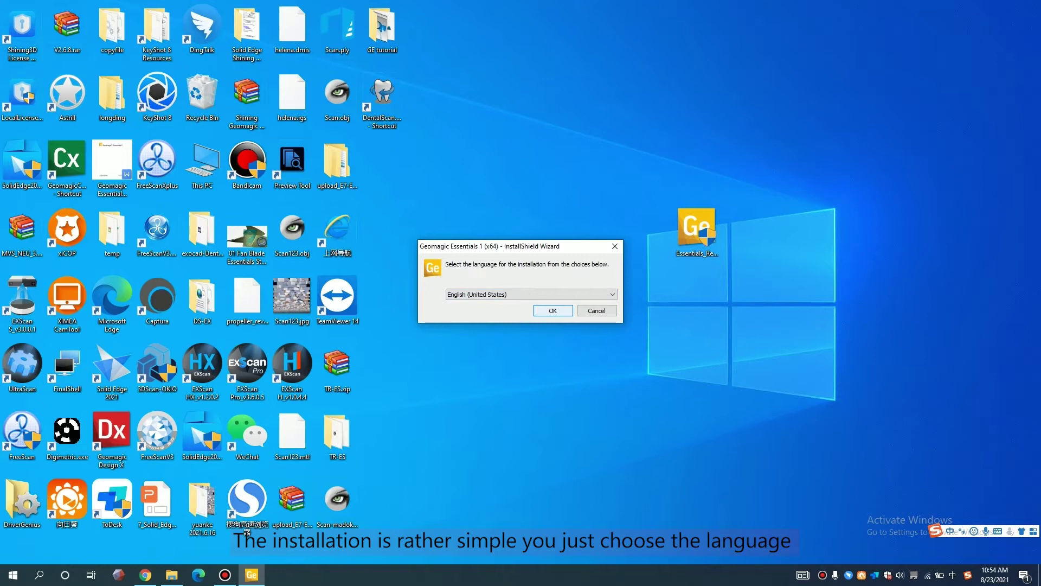
pyautogui.press('Return')
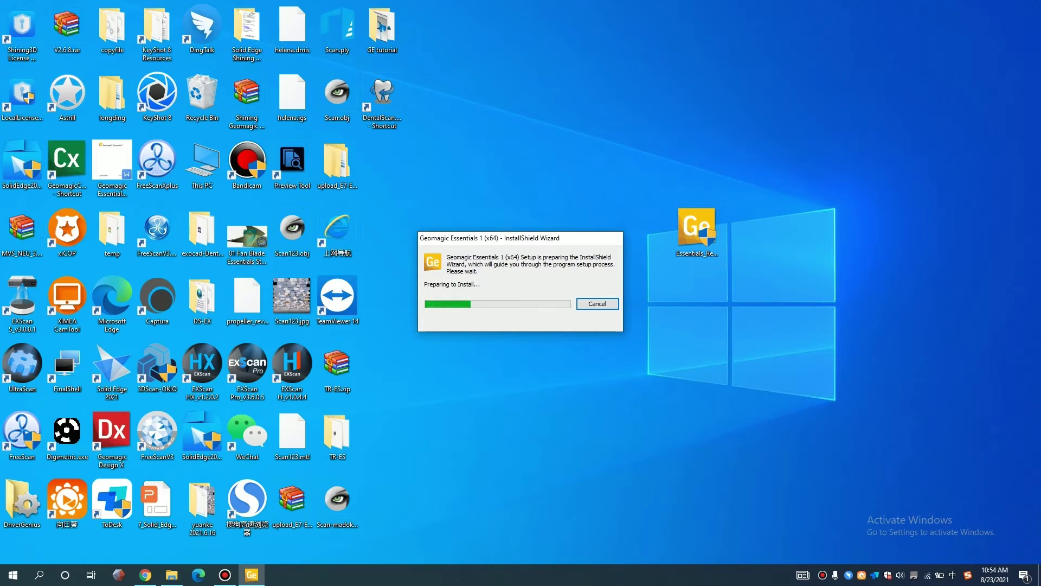
# - Accept the license, keep the default destination, install, and finish the Geomagic Essentials wizard
pyautogui.press('Return')
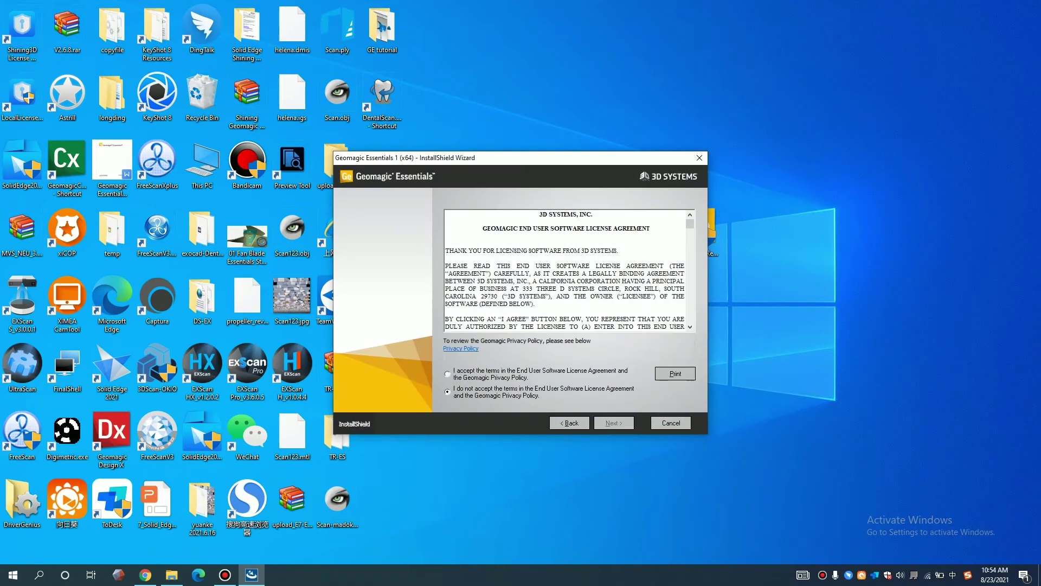
pyautogui.hotkey('alt', 'a')
pyautogui.press('Return')
pyautogui.press('Return')
pyautogui.press('Return')
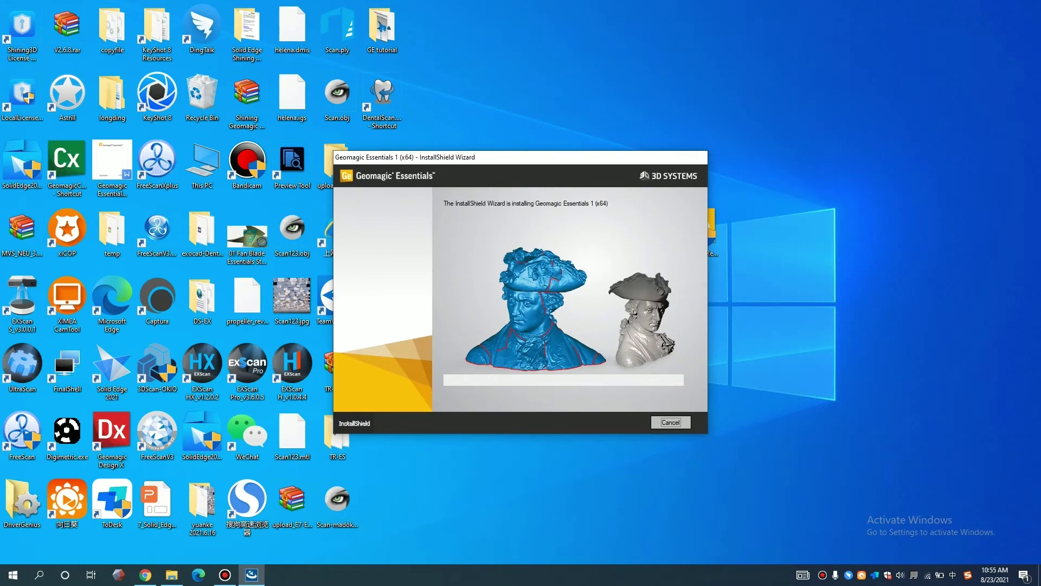
pyautogui.click(225, 575)
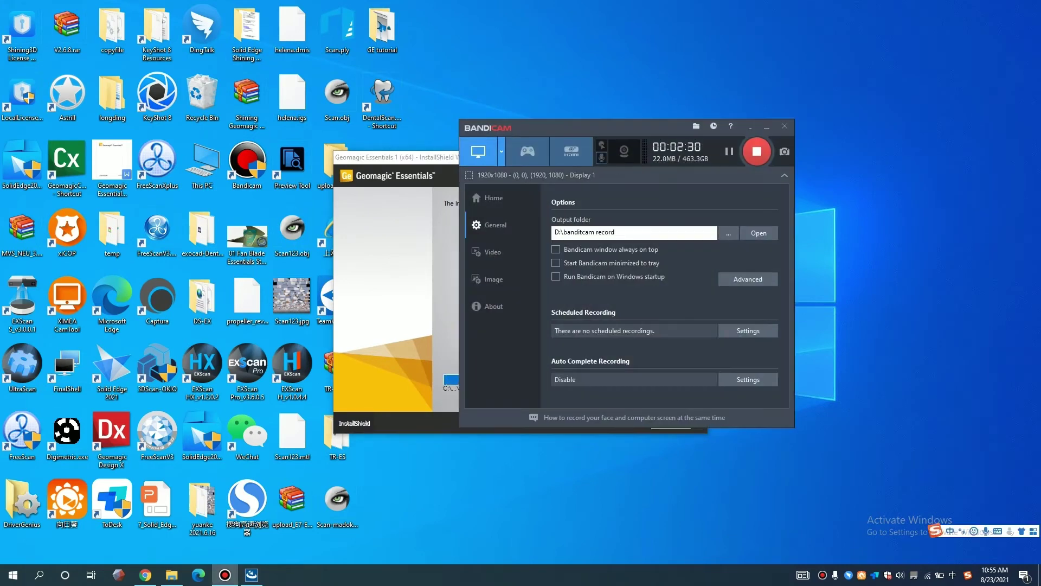
pyautogui.click(601, 157)
pyautogui.press('Escape')
pyautogui.click(767, 126)
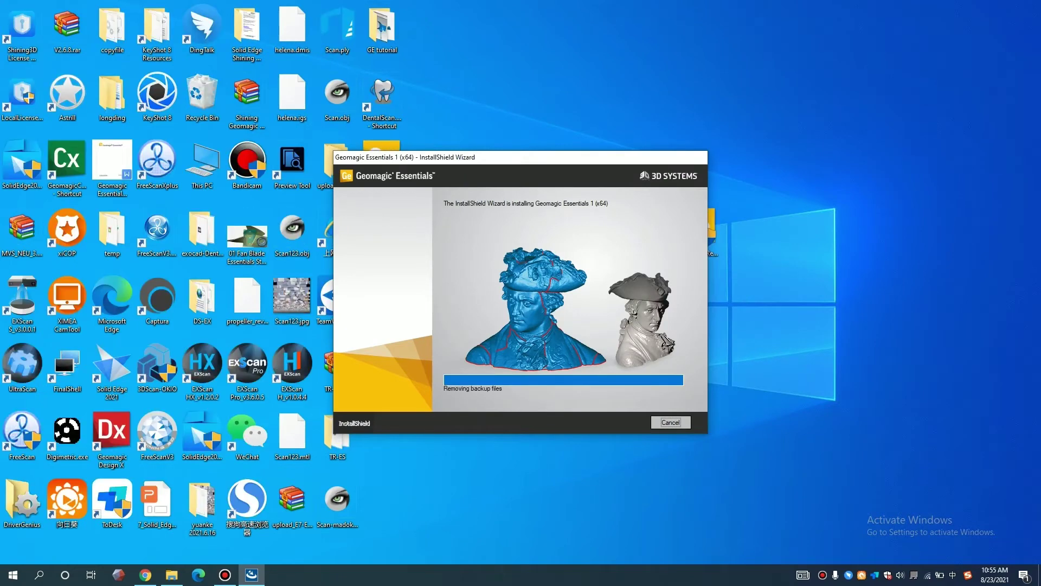
pyautogui.click(613, 421)
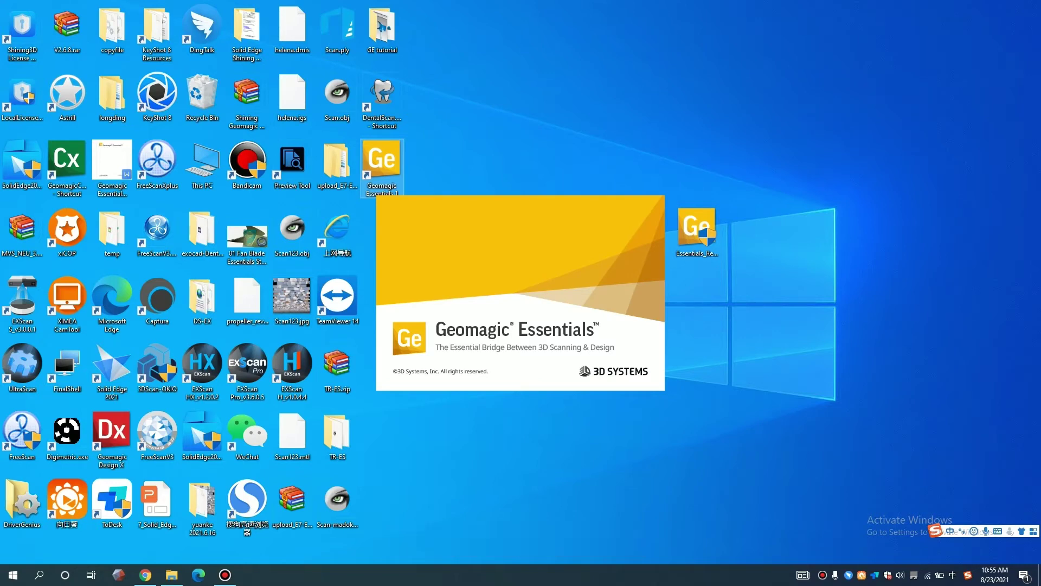
# - Approve the License Manager, enter the activation code in English input, and request activation
pyautogui.hotkey('alt', 'y')
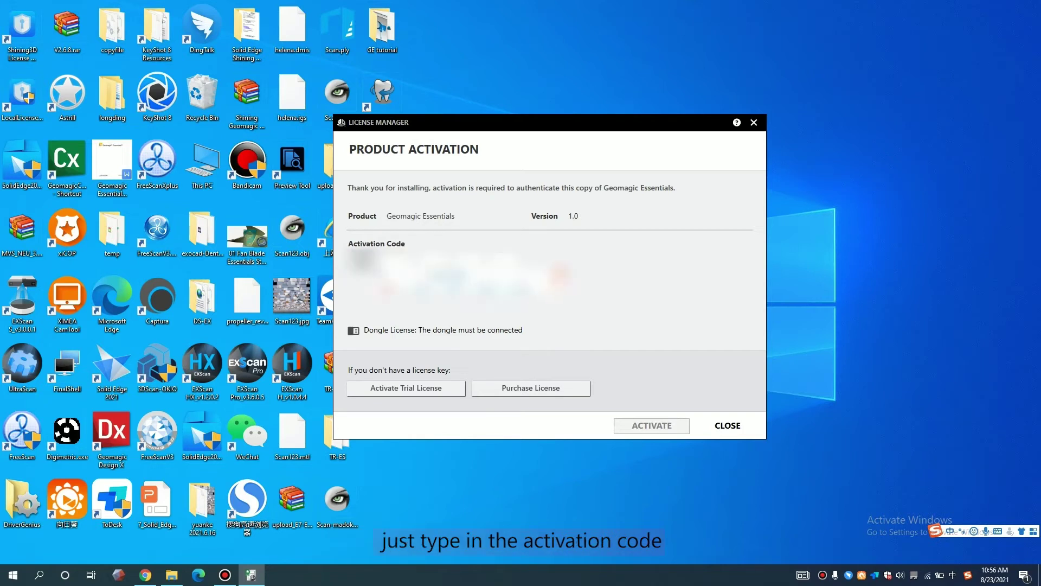
pyautogui.press('shift')
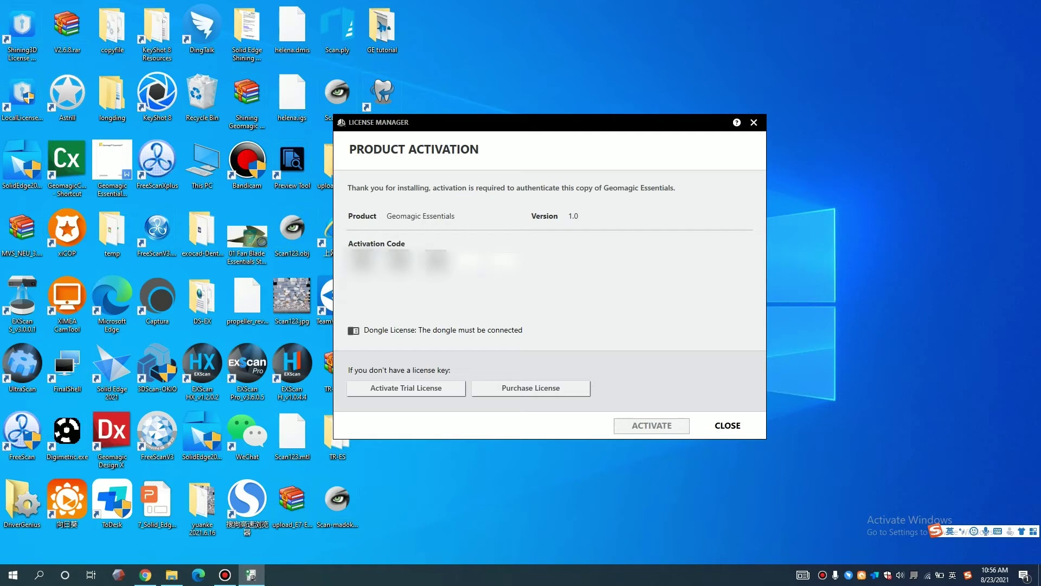
pyautogui.write('****')
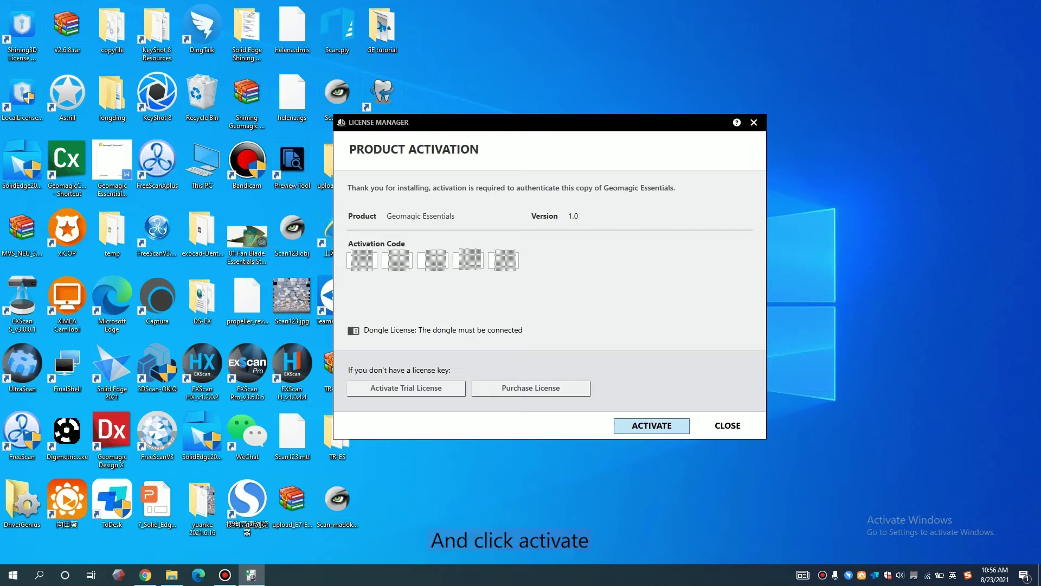
pyautogui.click(651, 425)
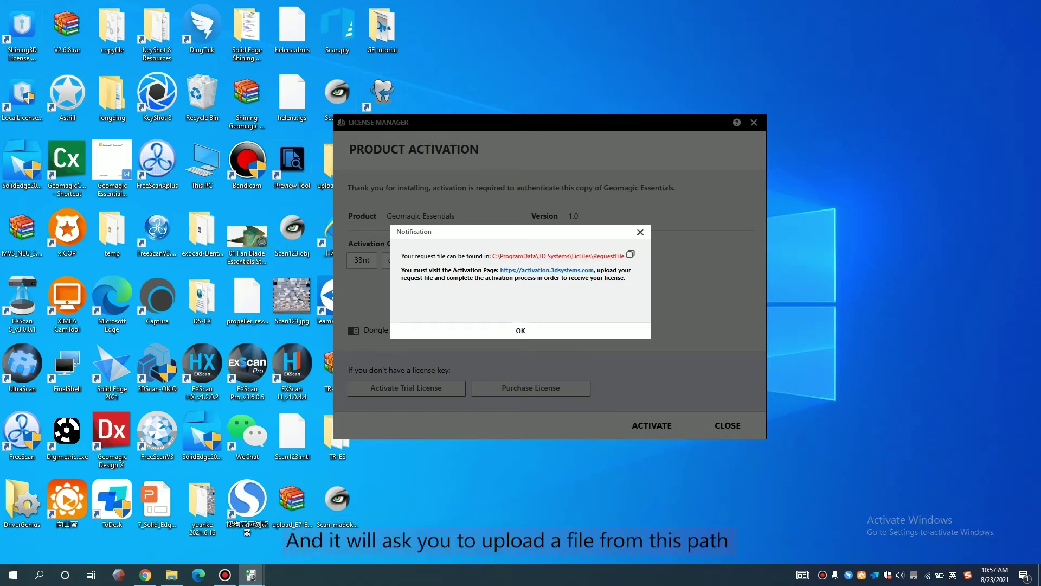
# - Open the RequestFile folder and activation page, then browse up through ProgramData to C:
pyautogui.click(559, 256)
pyautogui.click(547, 270)
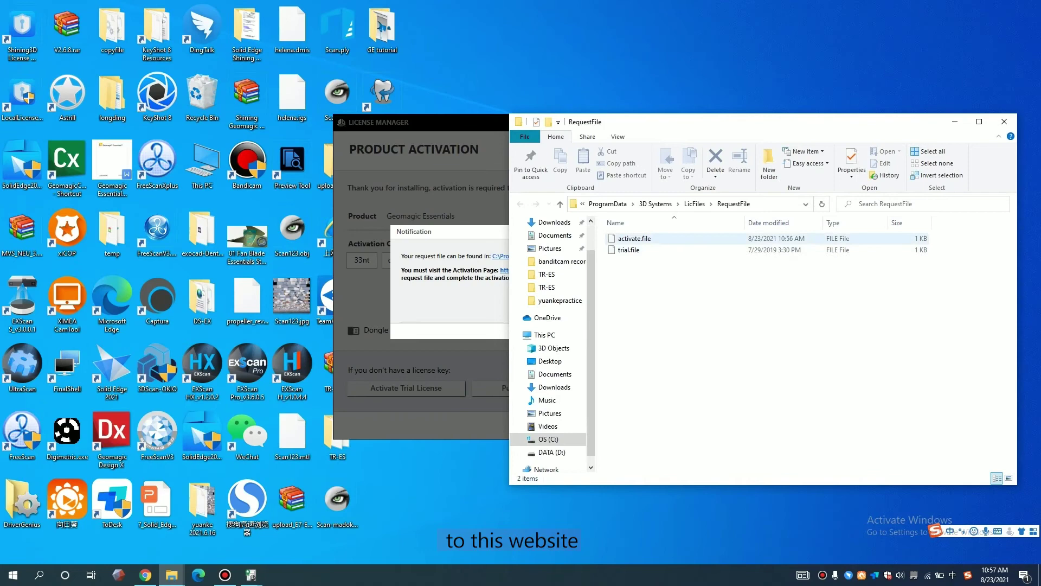
pyautogui.moveTo(705, 121); pyautogui.dragTo(568, 133)
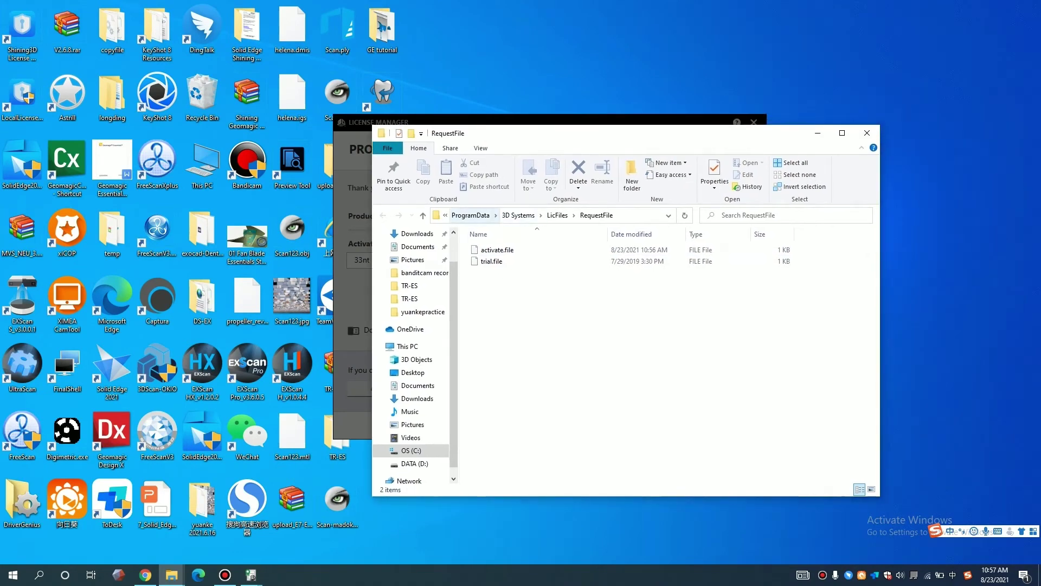
pyautogui.click(470, 216)
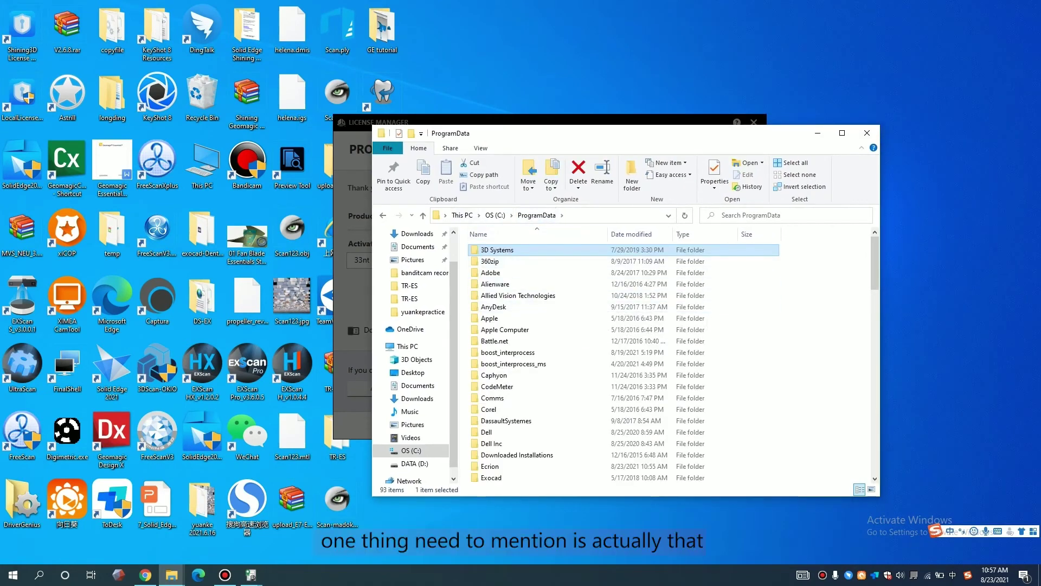
pyautogui.click(495, 215)
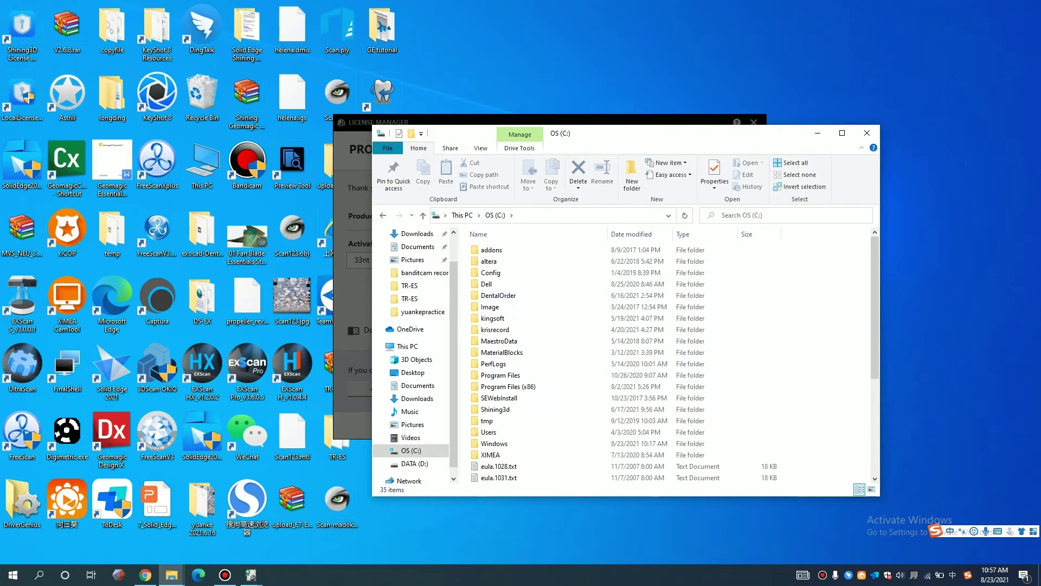
# - Position the C: drive window beside the notification and scroll through its folders
pyautogui.moveTo(677, 133); pyautogui.dragTo(912, 113)
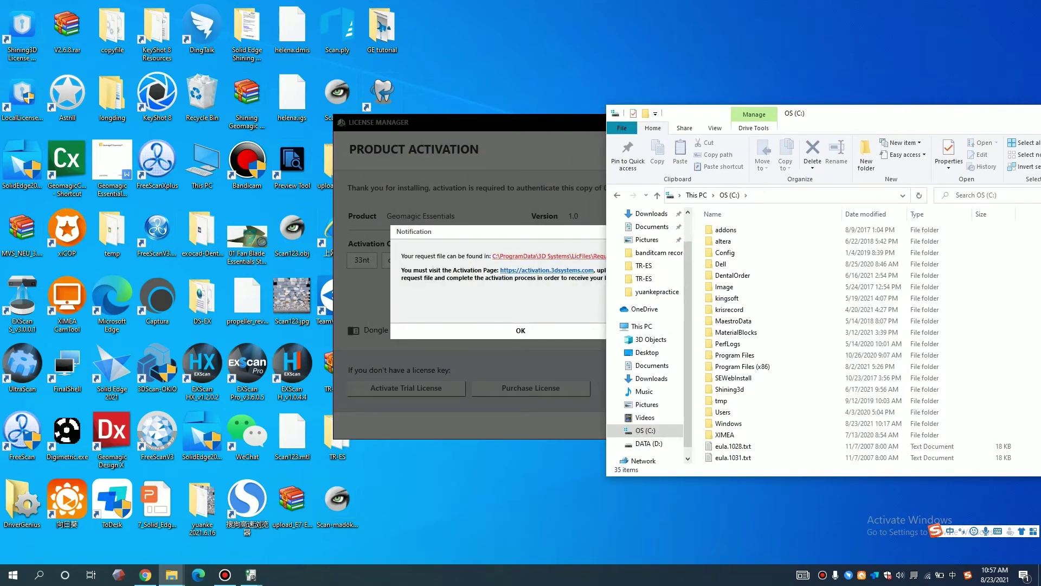
pyautogui.moveTo(867, 112); pyautogui.dragTo(692, 85)
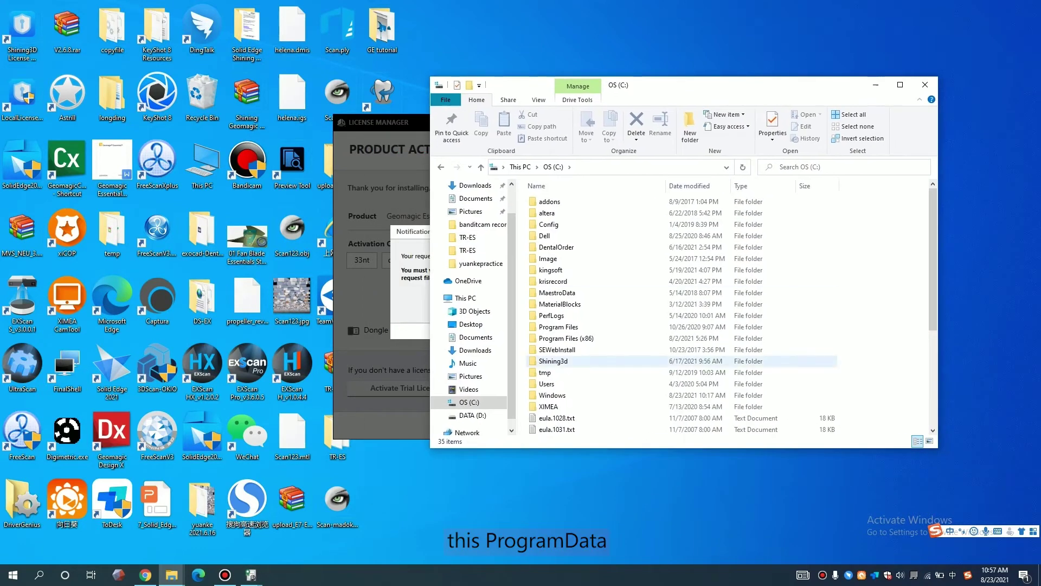
pyautogui.scroll(-3, 678, 304)
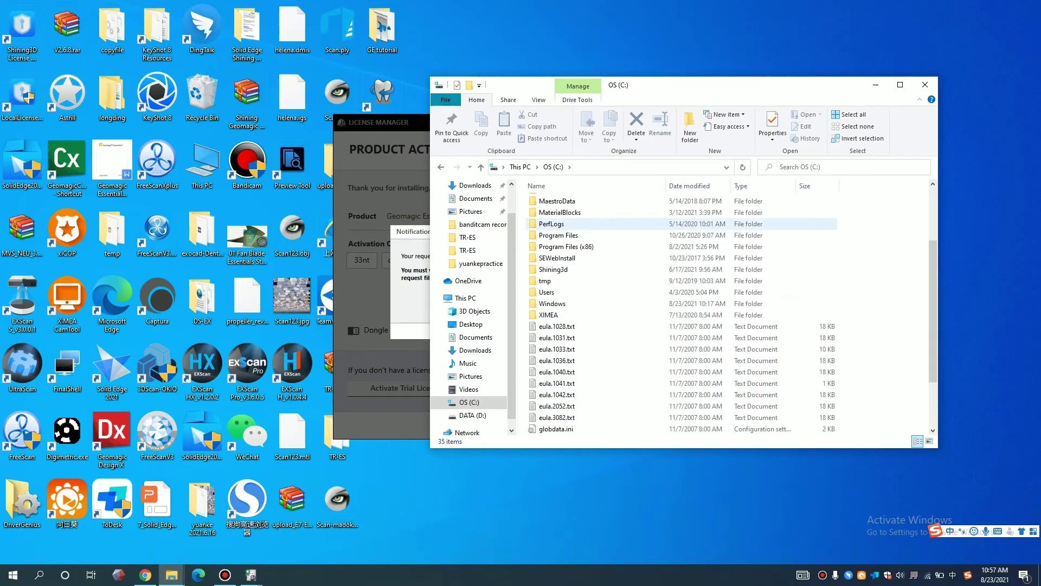
pyautogui.scroll(-2, 678, 304)
pyautogui.scroll(5, 678, 304)
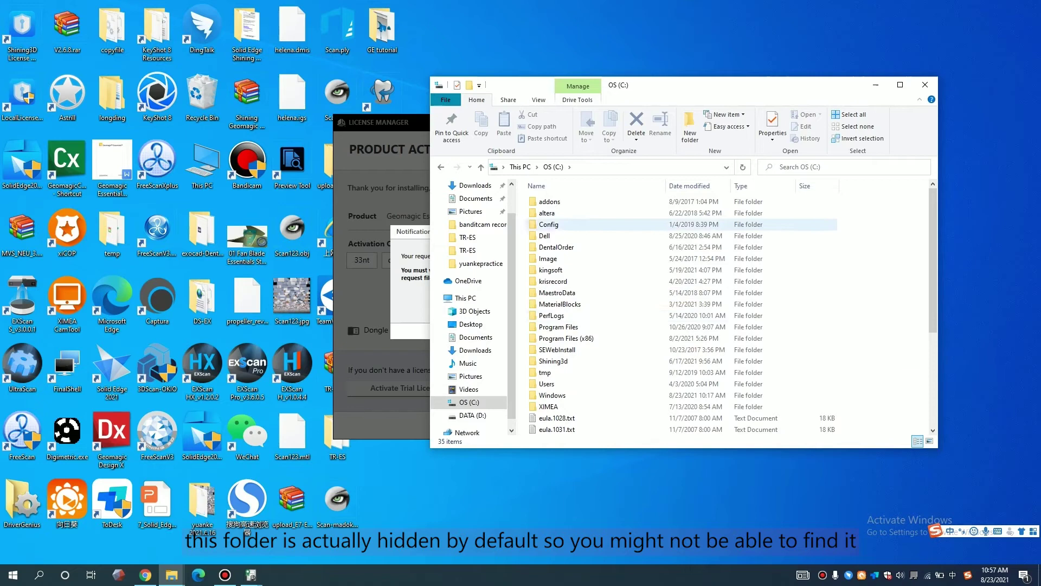
pyautogui.moveTo(678, 85); pyautogui.dragTo(703, 92)
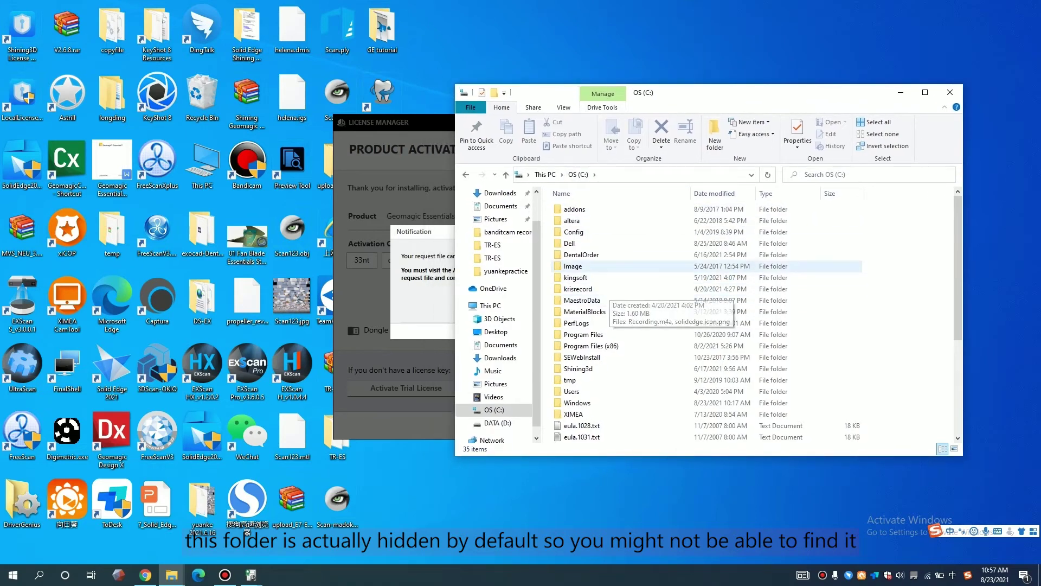
pyautogui.scroll(-5, 606, 297)
pyautogui.scroll(4, 606, 298)
pyautogui.click(583, 308)
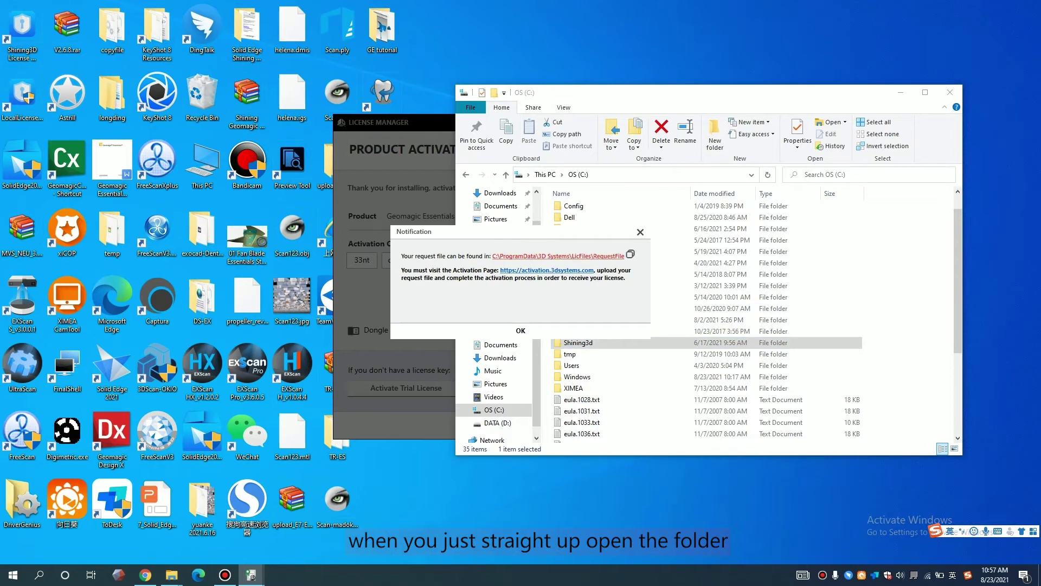
# - Reopen ProgramData\3D Systems\LicFiles\RequestFile and copy activate.file
pyautogui.click(559, 255)
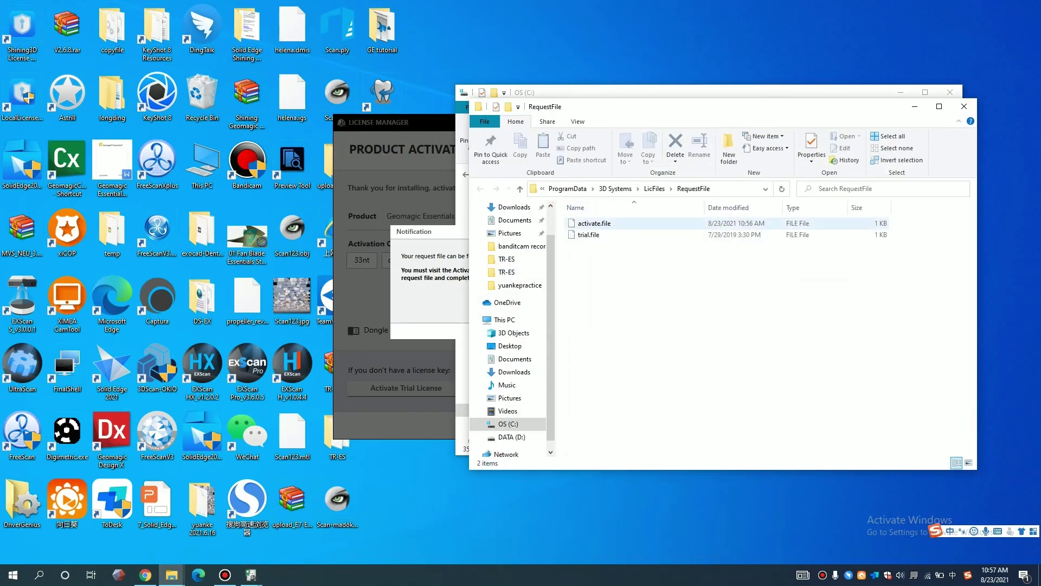
pyautogui.click(594, 223)
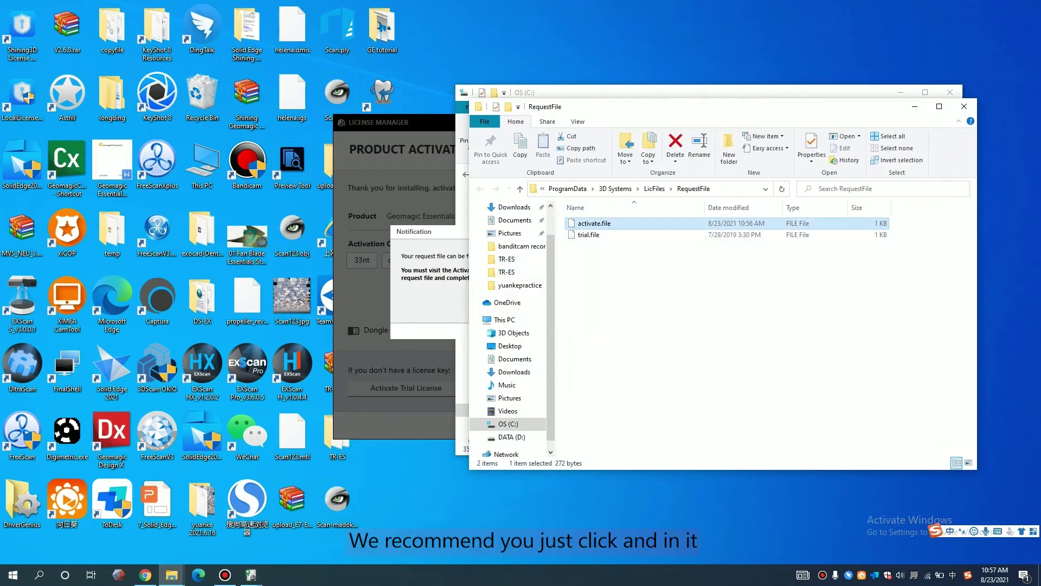
pyautogui.rightClick(628, 224)
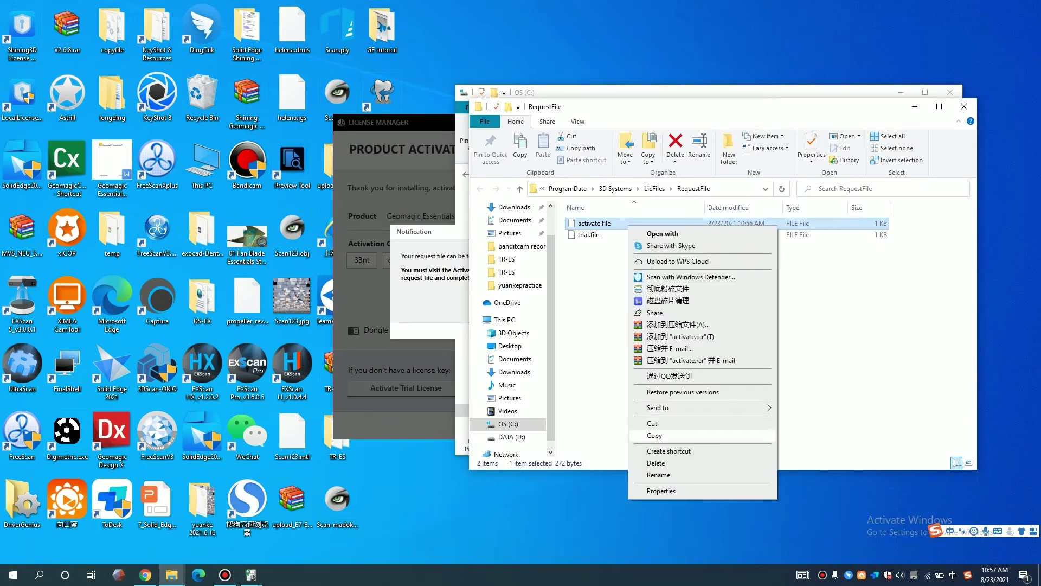
pyautogui.click(655, 435)
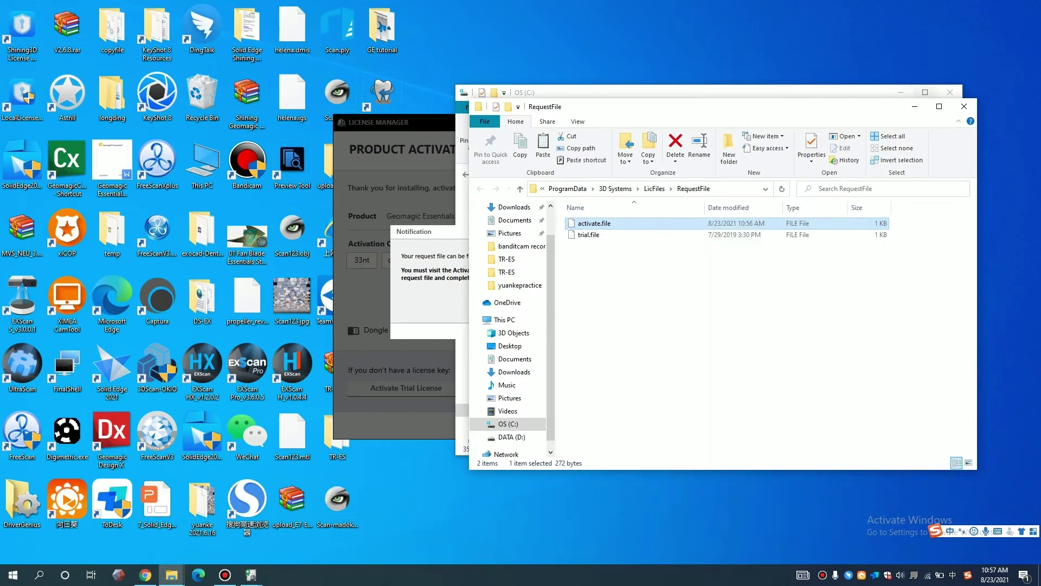
# - Upload activate.file from the RequestFile folder on the Entitlement Service offline page
pyautogui.click(951, 92)
pyautogui.click(144, 575)
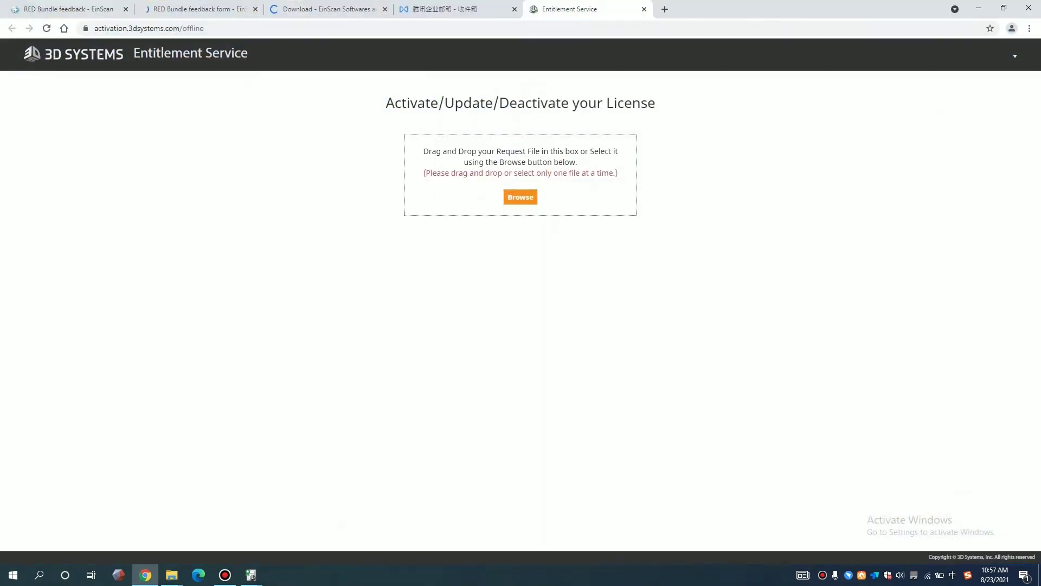
pyautogui.click(521, 197)
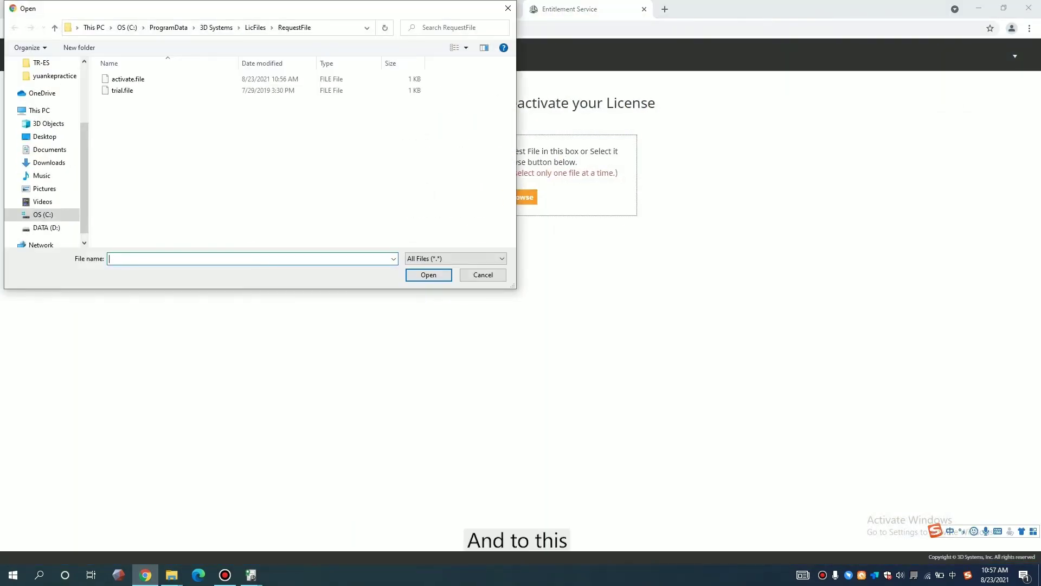
pyautogui.click(128, 78)
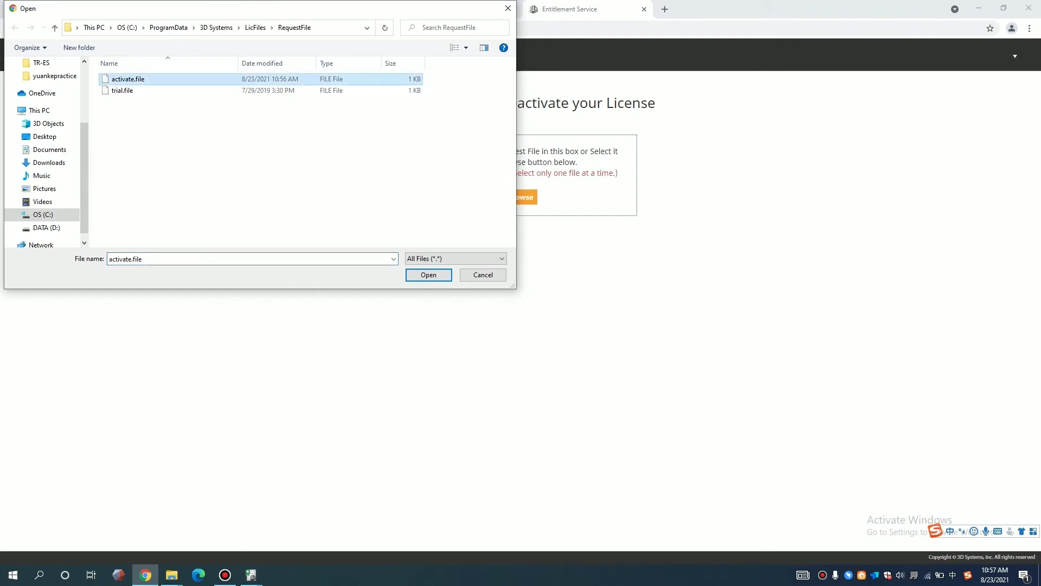
pyautogui.click(428, 274)
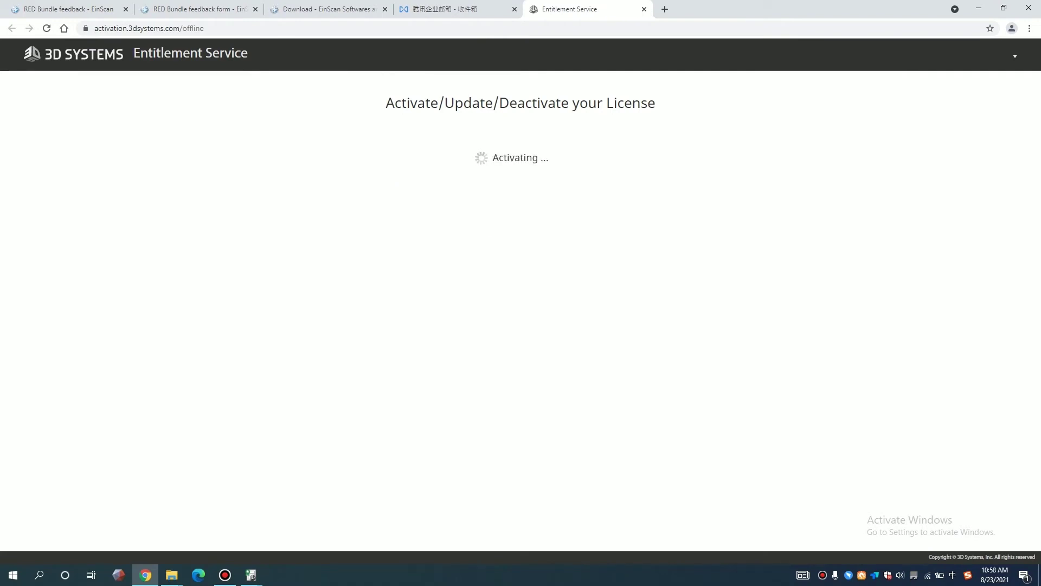
# - Fill in company shining3d, the contact's first and last name, and the saved e-mail
pyautogui.press('Down')
pyautogui.press('Return')
pyautogui.press('Tab')
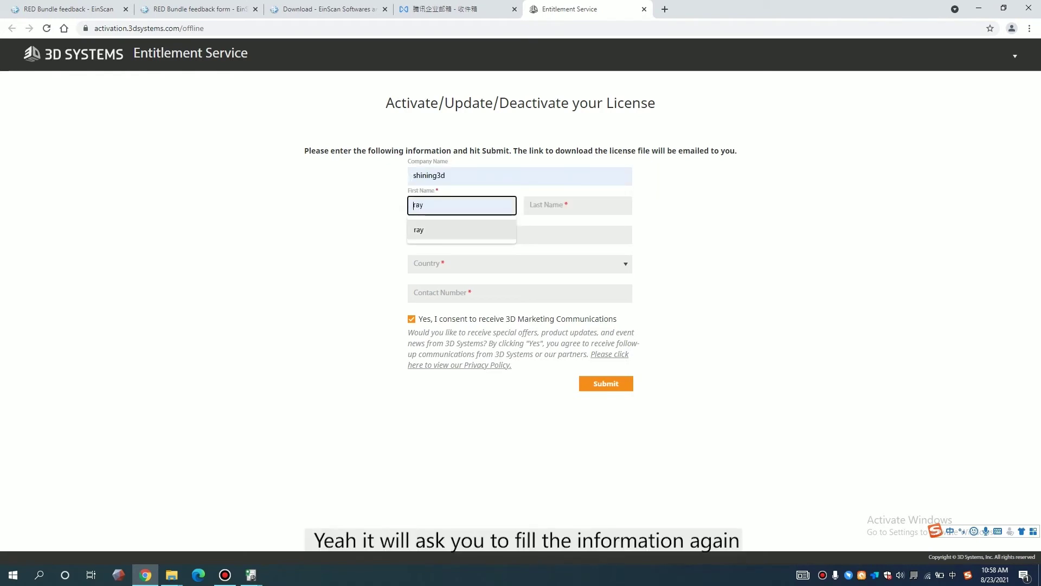
pyautogui.press('Tab')
pyautogui.press('Tab')
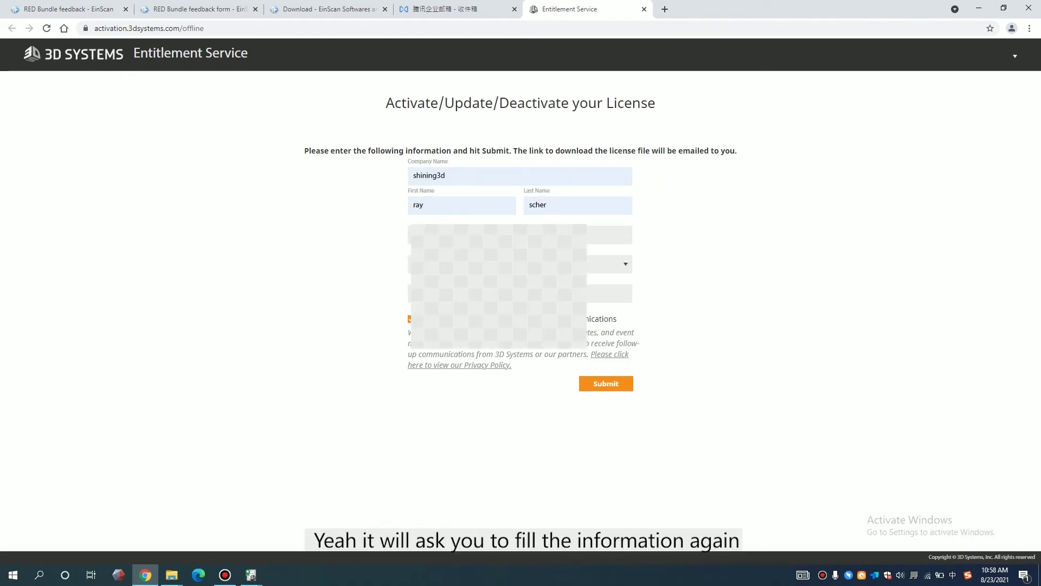
pyautogui.press('Down')
pyautogui.press('Return')
# - Set Country to China, enter the saved contact number, and submit the request
pyautogui.press('Tab')
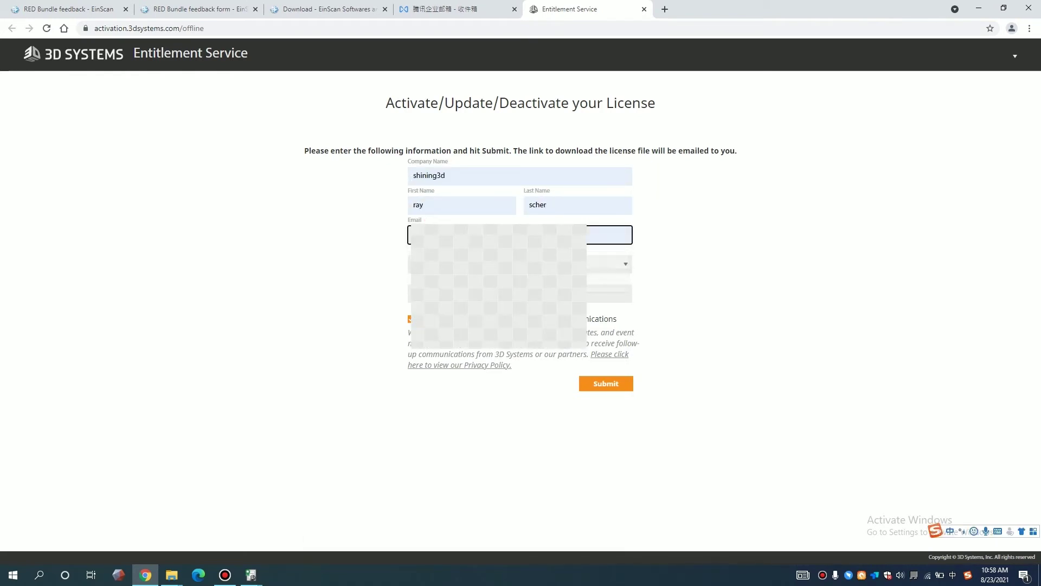
pyautogui.hotkey('alt', 'Down')
pyautogui.write('antichina')
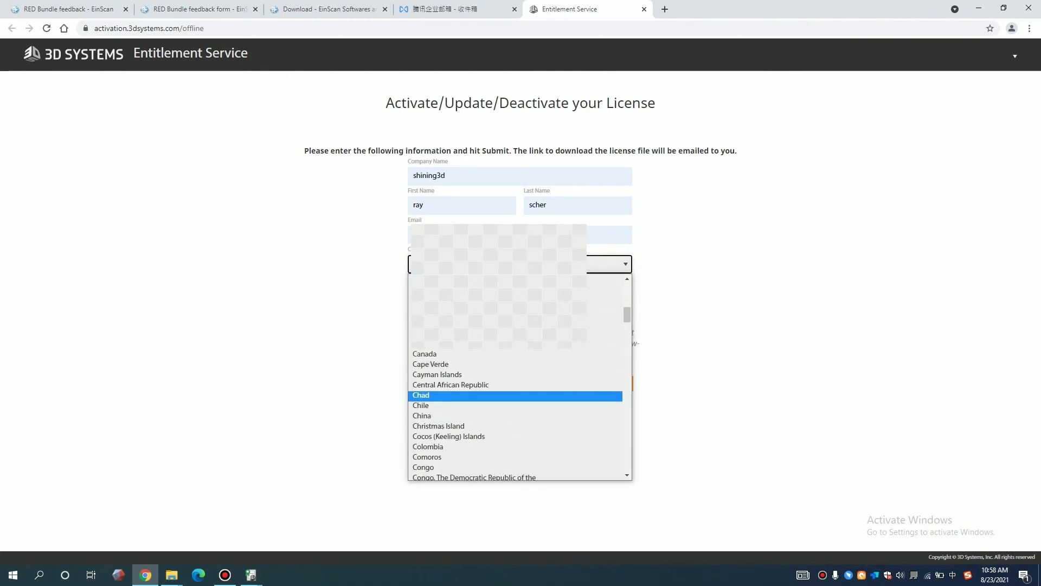
pyautogui.press('Return')
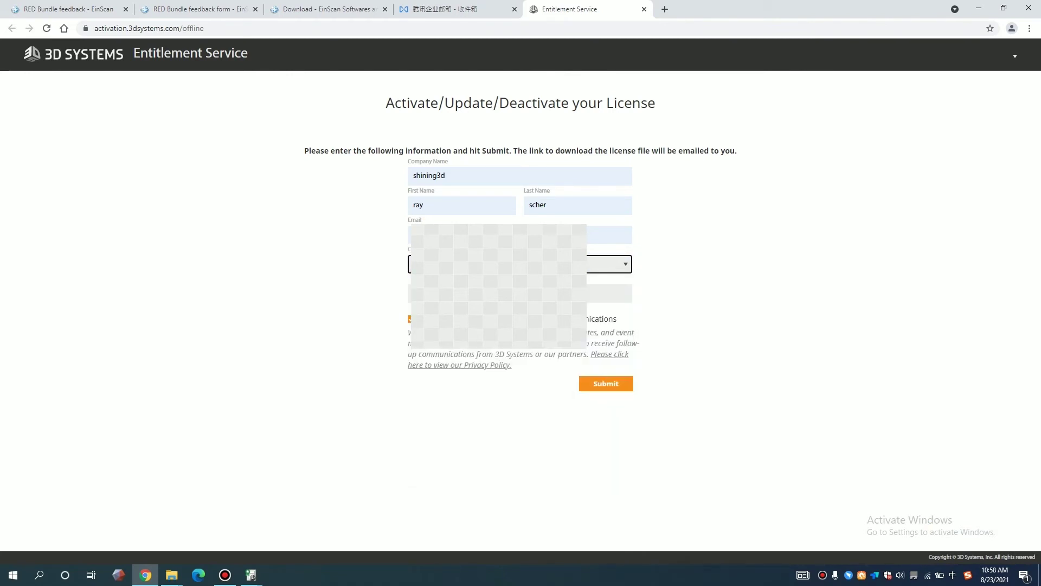
pyautogui.press('Tab')
pyautogui.press('Down')
pyautogui.press('Return')
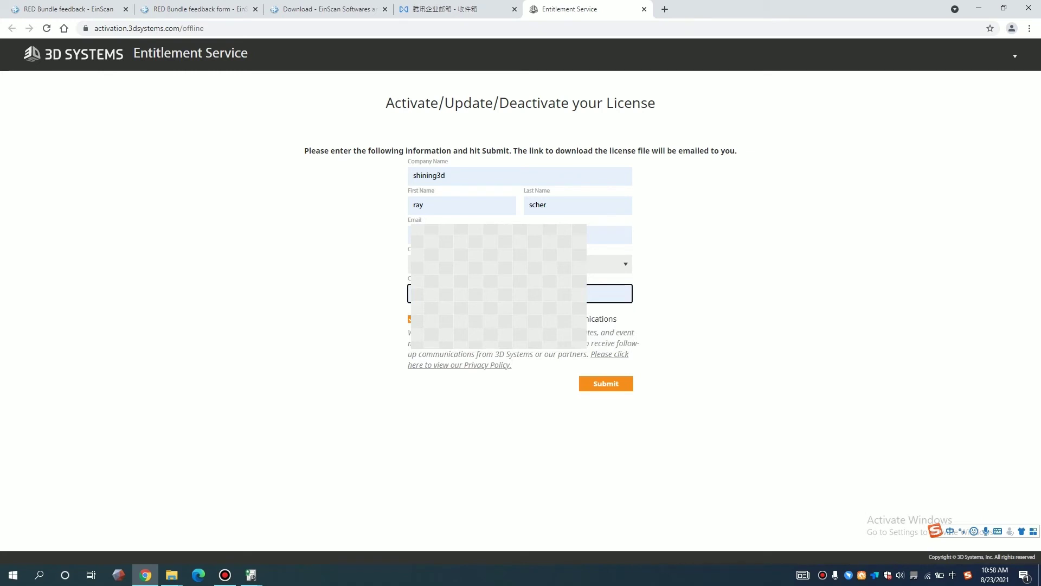
pyautogui.press('Return')
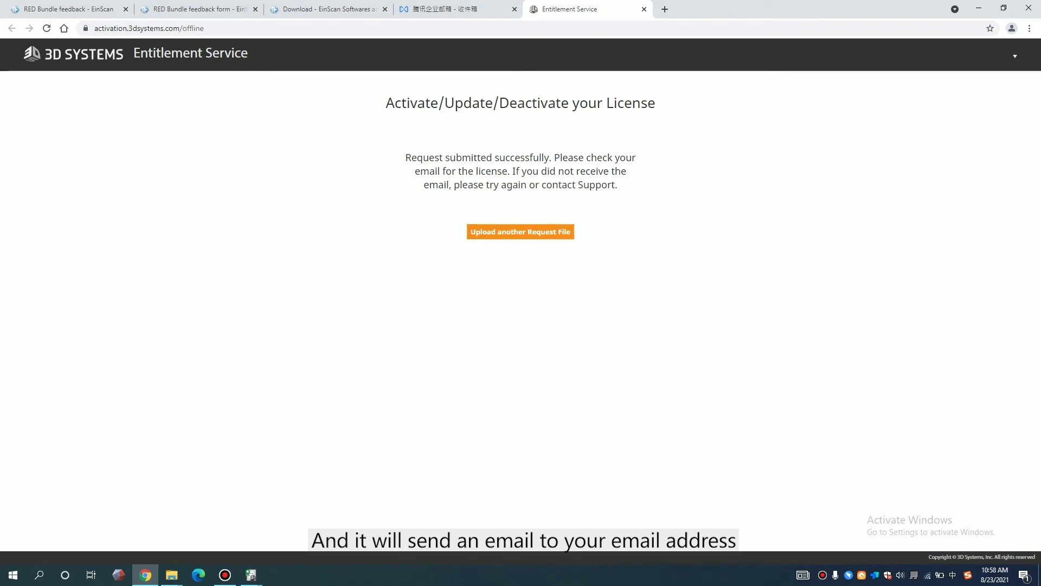
# - Switch to the QQ Mail inbox, where the 3D Licensing Management license email has arrived
pyautogui.moveTo(252, 575)
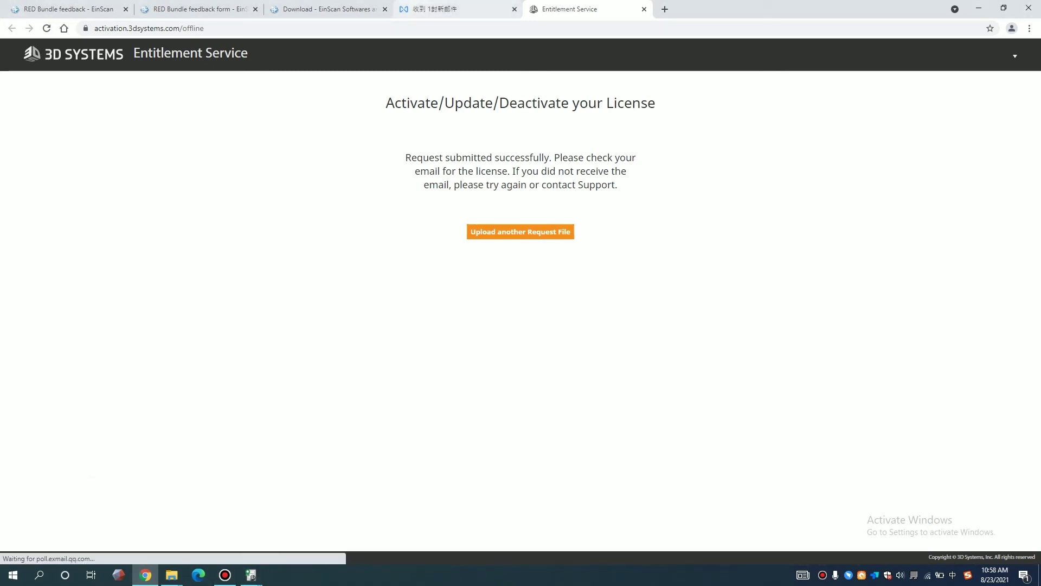
pyautogui.hotkey('ctrl', 'shift', 'Tab')
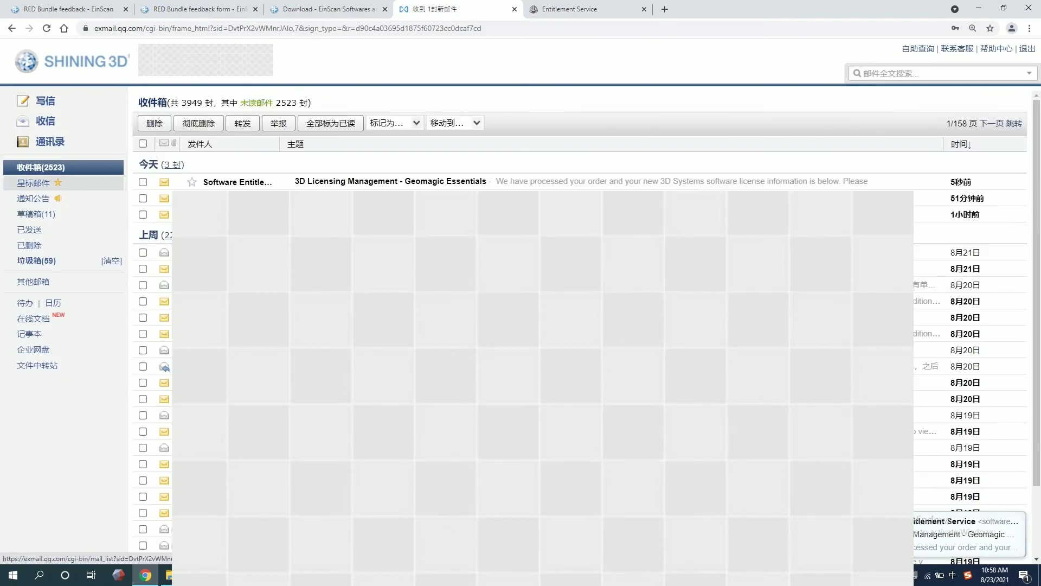
# - Open the '3D Licensing Management - Geomagic Essentials' email and scroll down to its license file link
pyautogui.click(390, 182)
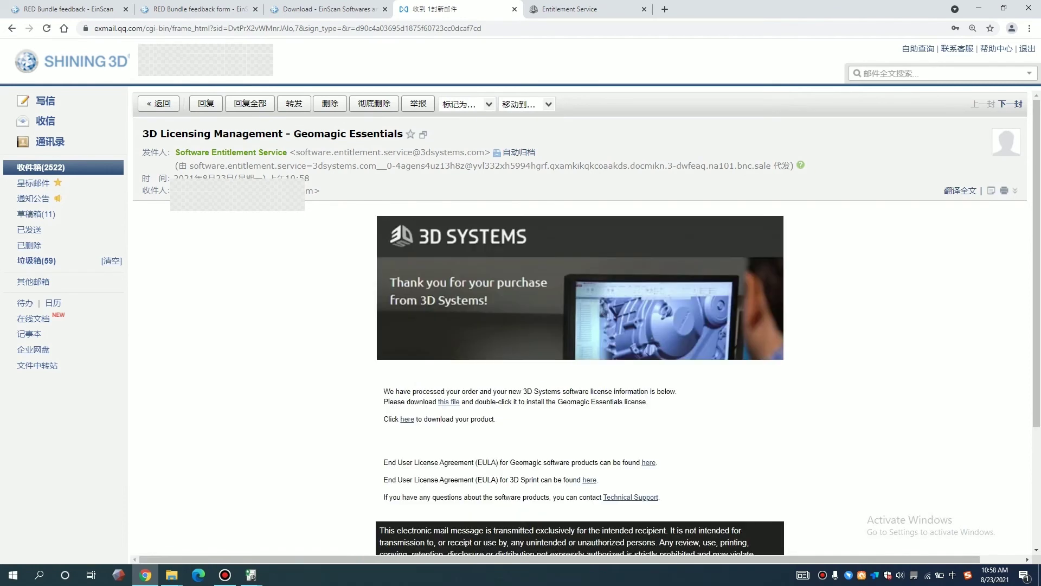
pyautogui.scroll(-2, 580, 320)
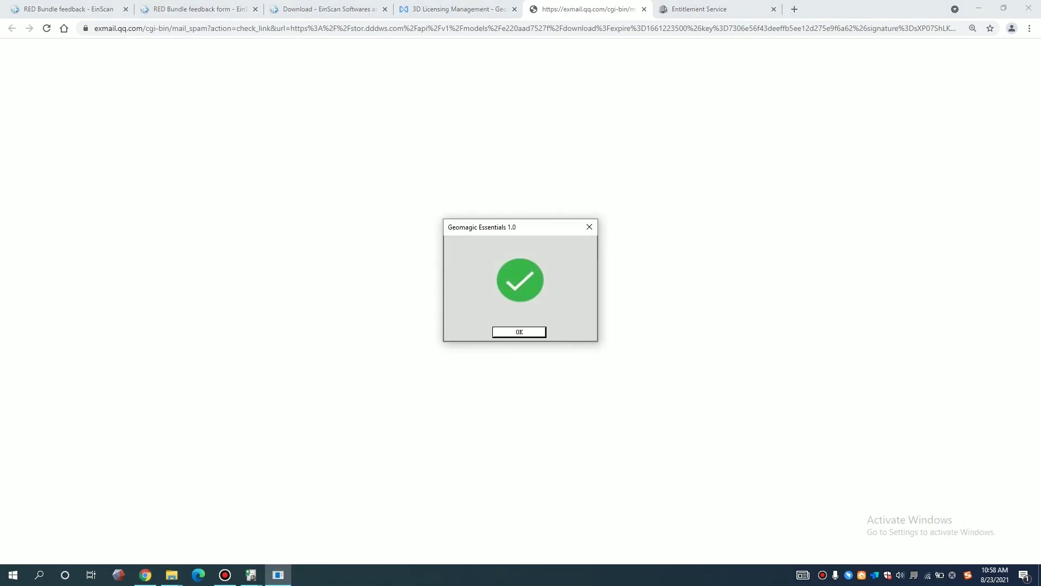
# - Dismiss the license success message, launch Geomagic Essentials 1 from the desktop, and clear the activation notice
pyautogui.press('Return')
pyautogui.press('super+d')
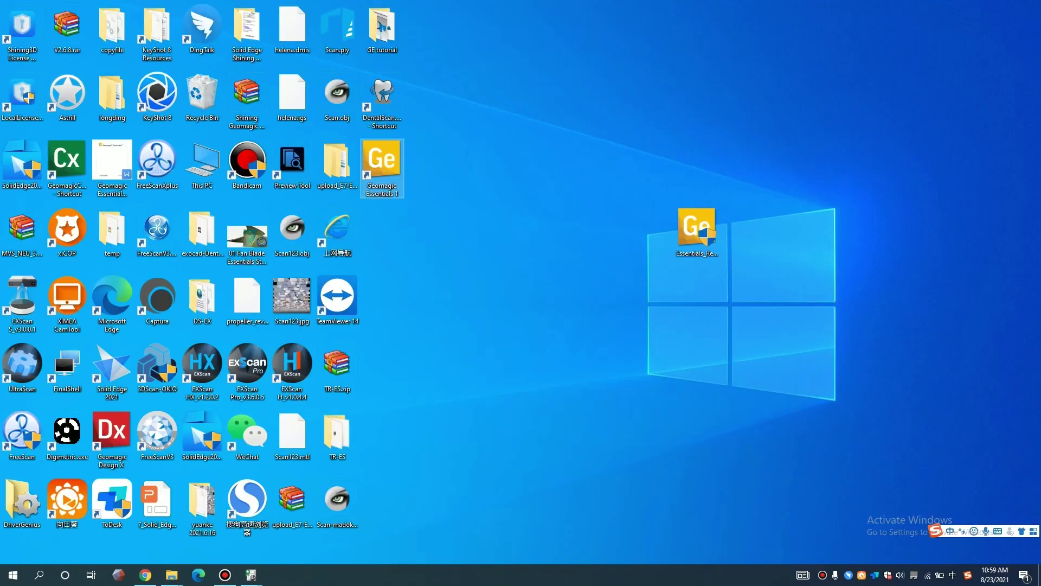
pyautogui.doubleClick(383, 163)
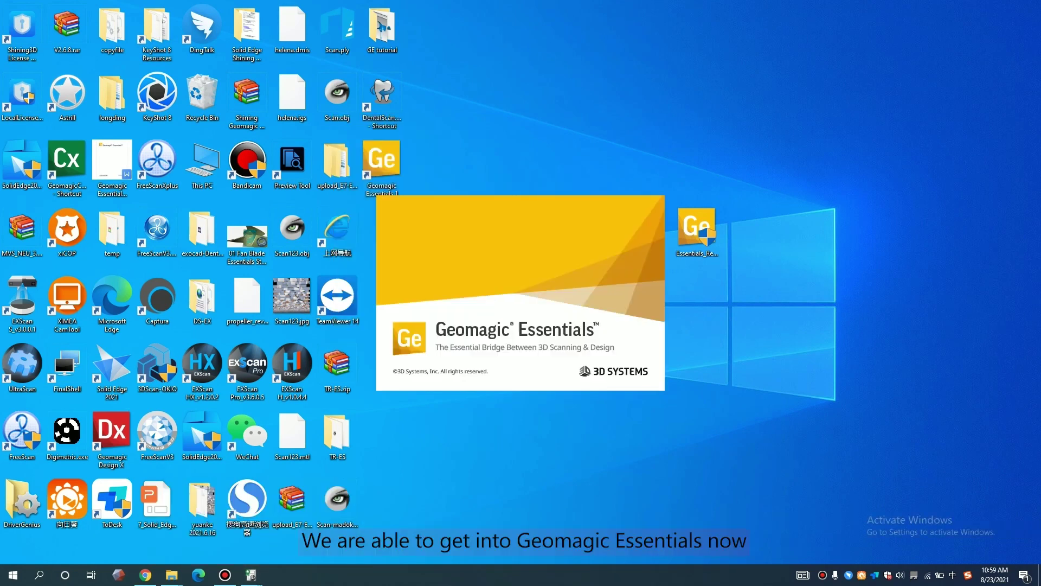
pyautogui.click(296, 523)
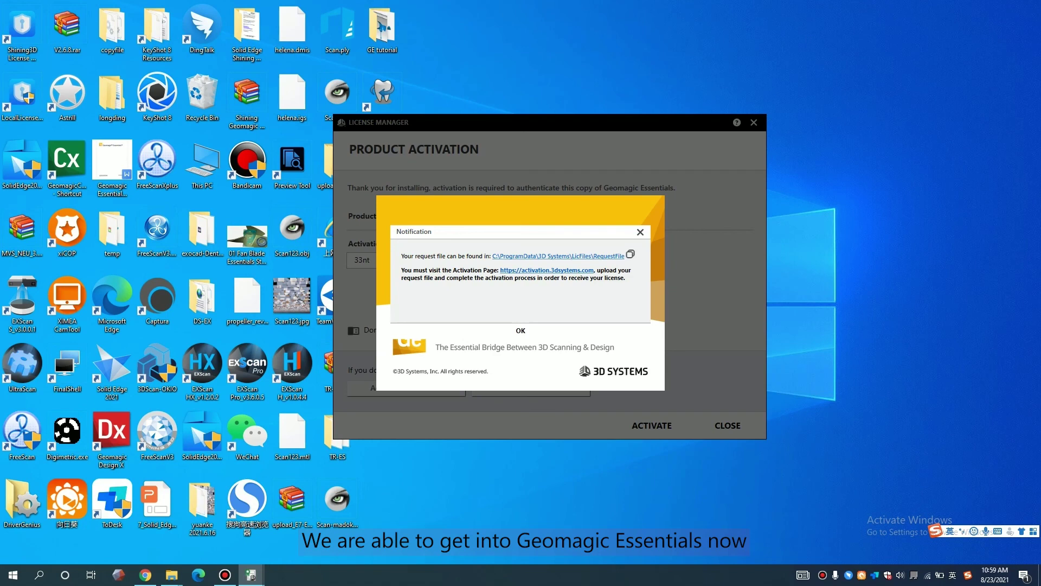
pyautogui.click(521, 330)
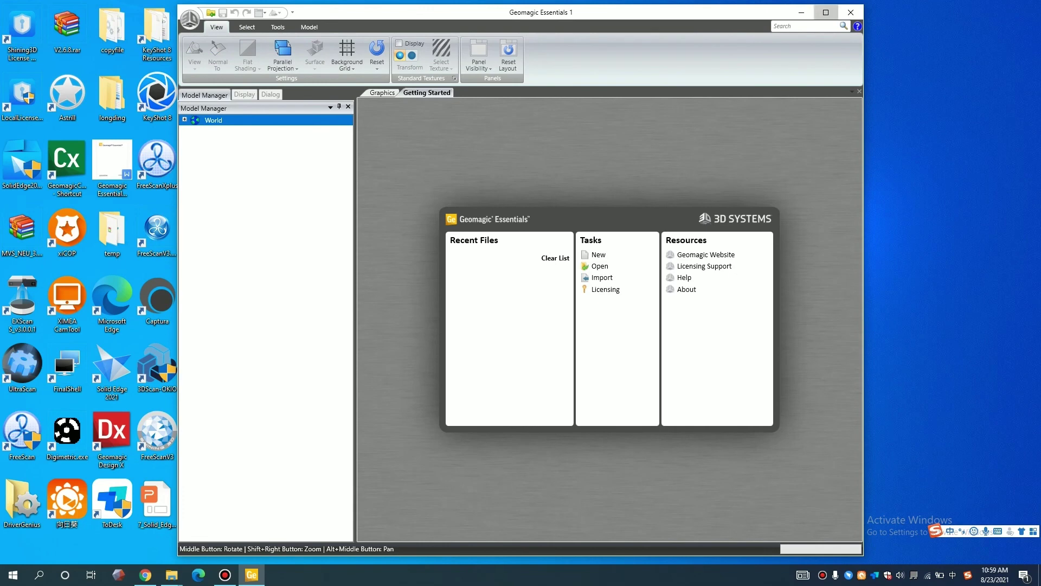
# - Maximize the Geomagic Essentials window to full screen
pyautogui.click(825, 12)
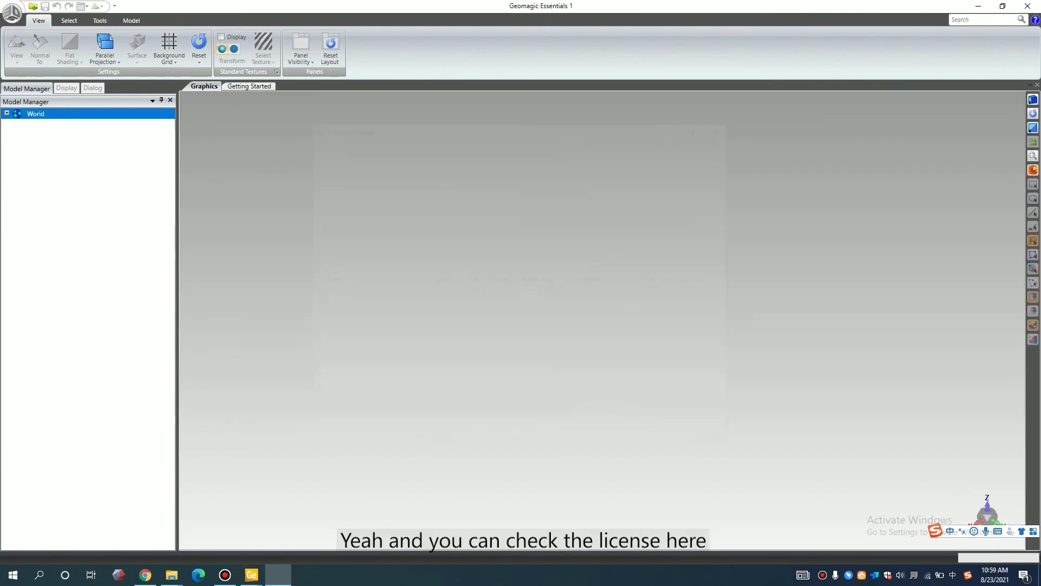
# - Check the Locked Geomagic Essentials license row, then close the License Manager and accept the restart prompt
pyautogui.moveTo(447, 416); pyautogui.dragTo(526, 416)
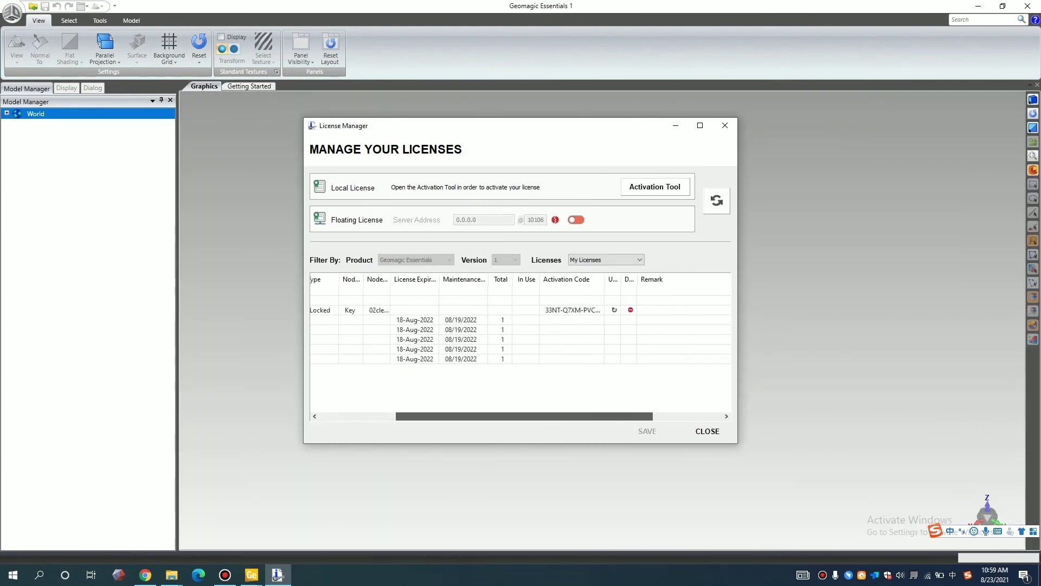
pyautogui.click(488, 300)
pyautogui.click(488, 310)
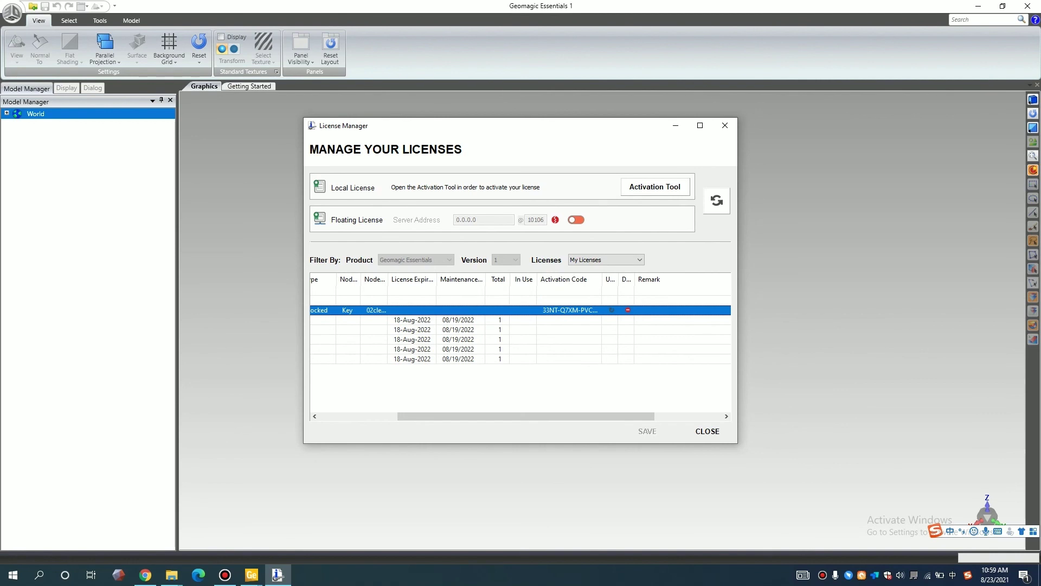
pyautogui.moveTo(525, 416); pyautogui.dragTo(448, 416)
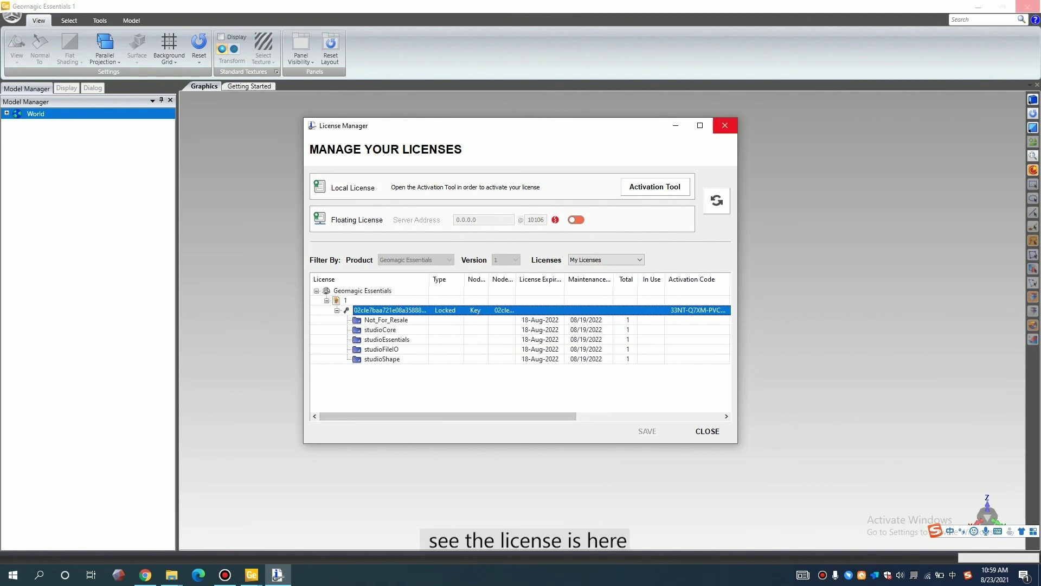
pyautogui.click(724, 126)
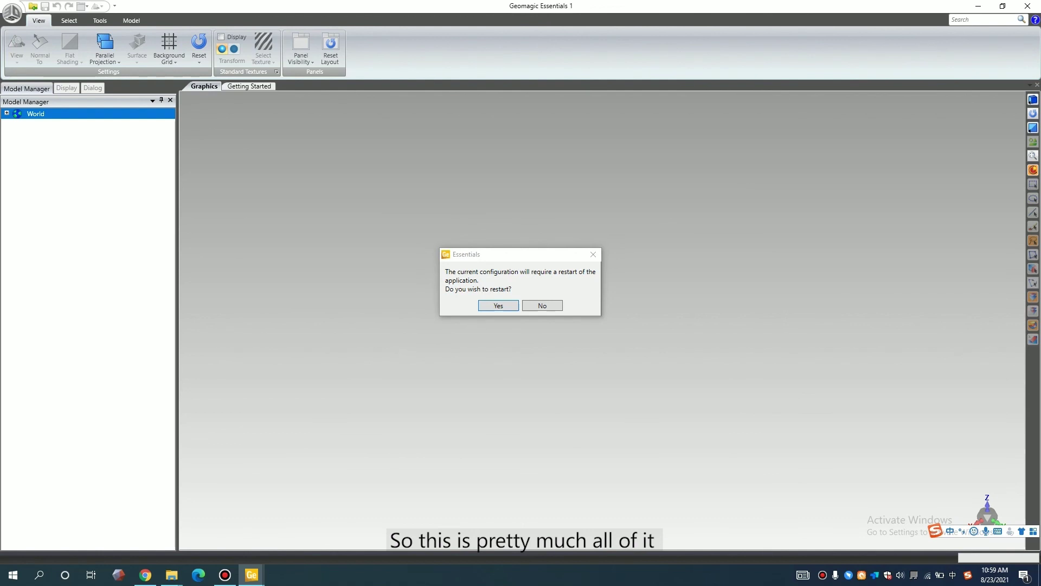
pyautogui.press('Return')
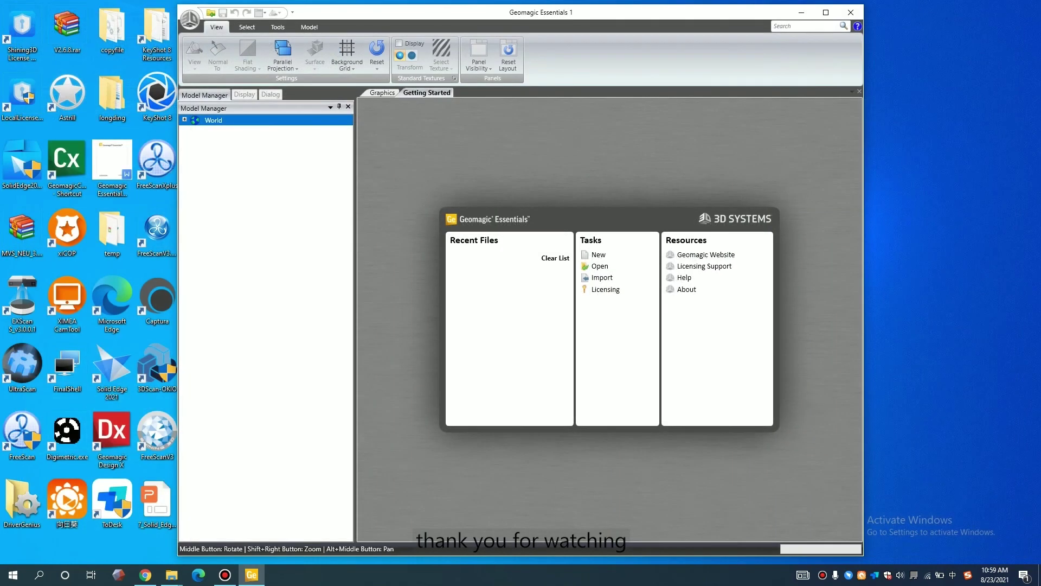